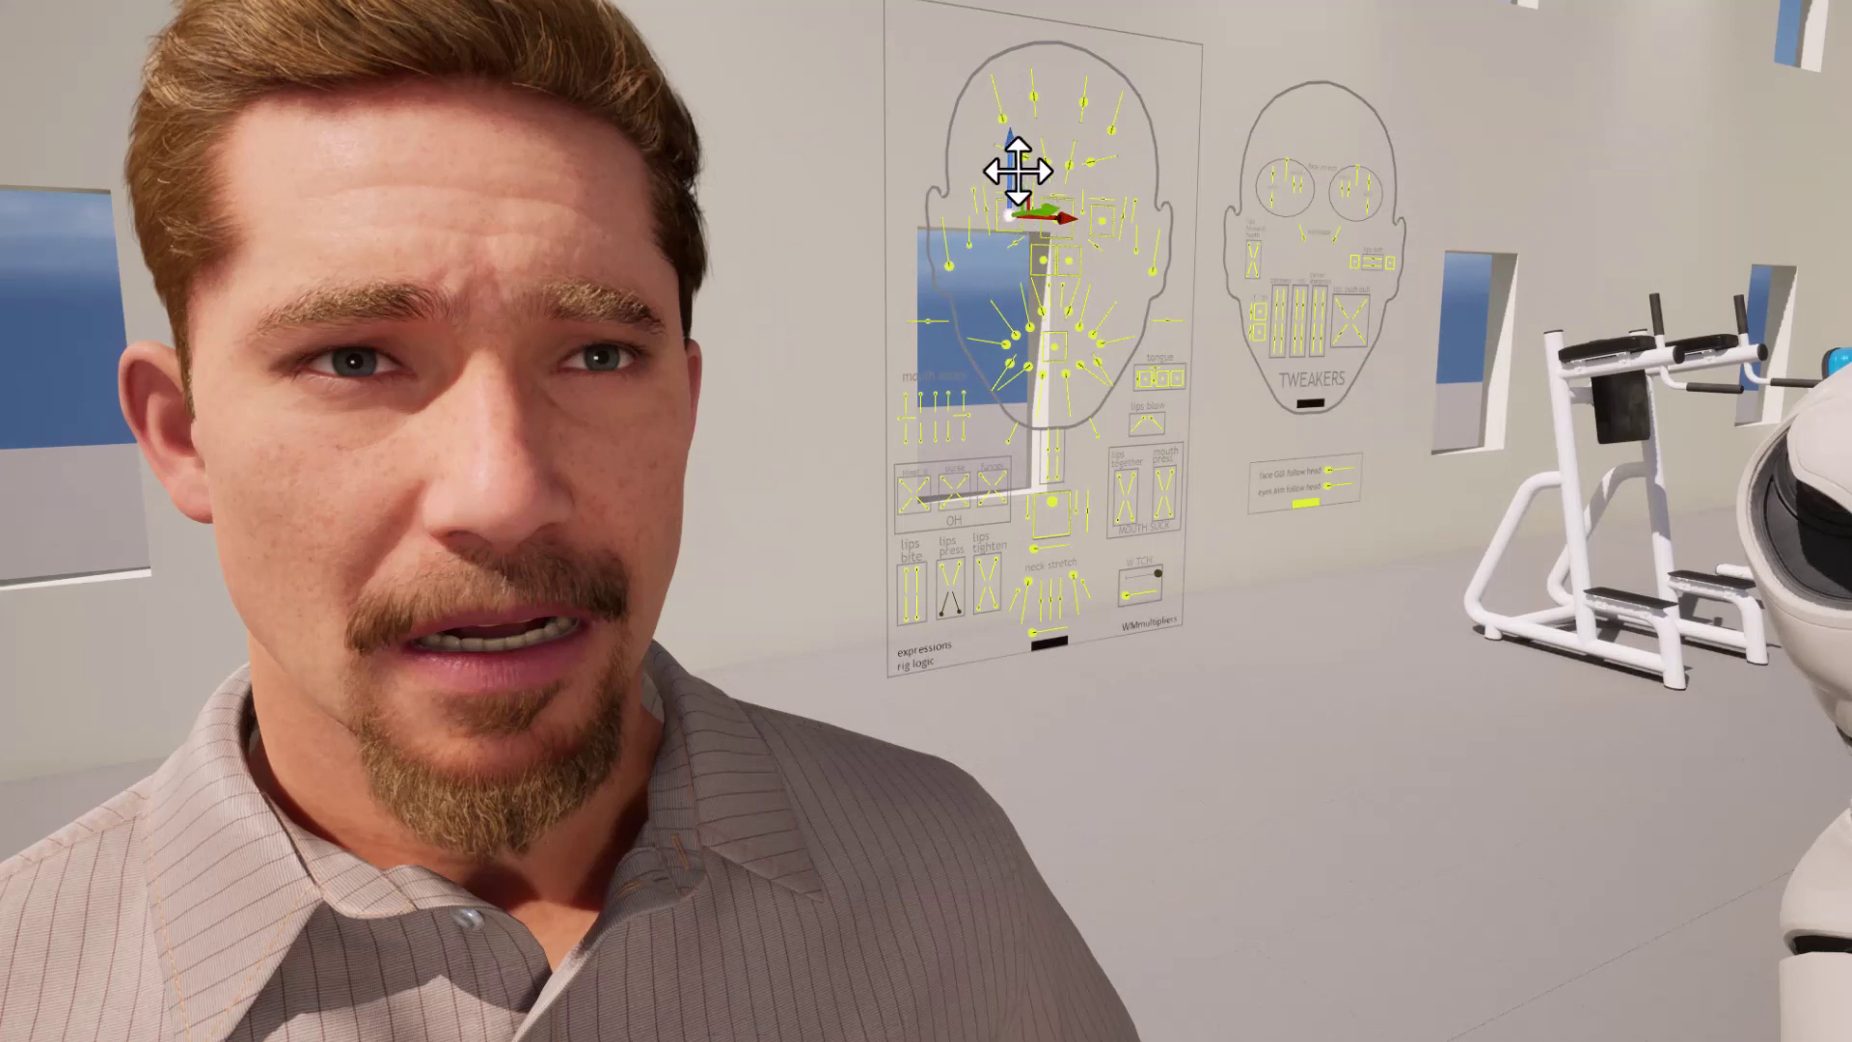
# Drag the facial board control to make the left eye wink, then undo it.
pyautogui.moveTo(1004, 173); pyautogui.dragTo(1010, 195)
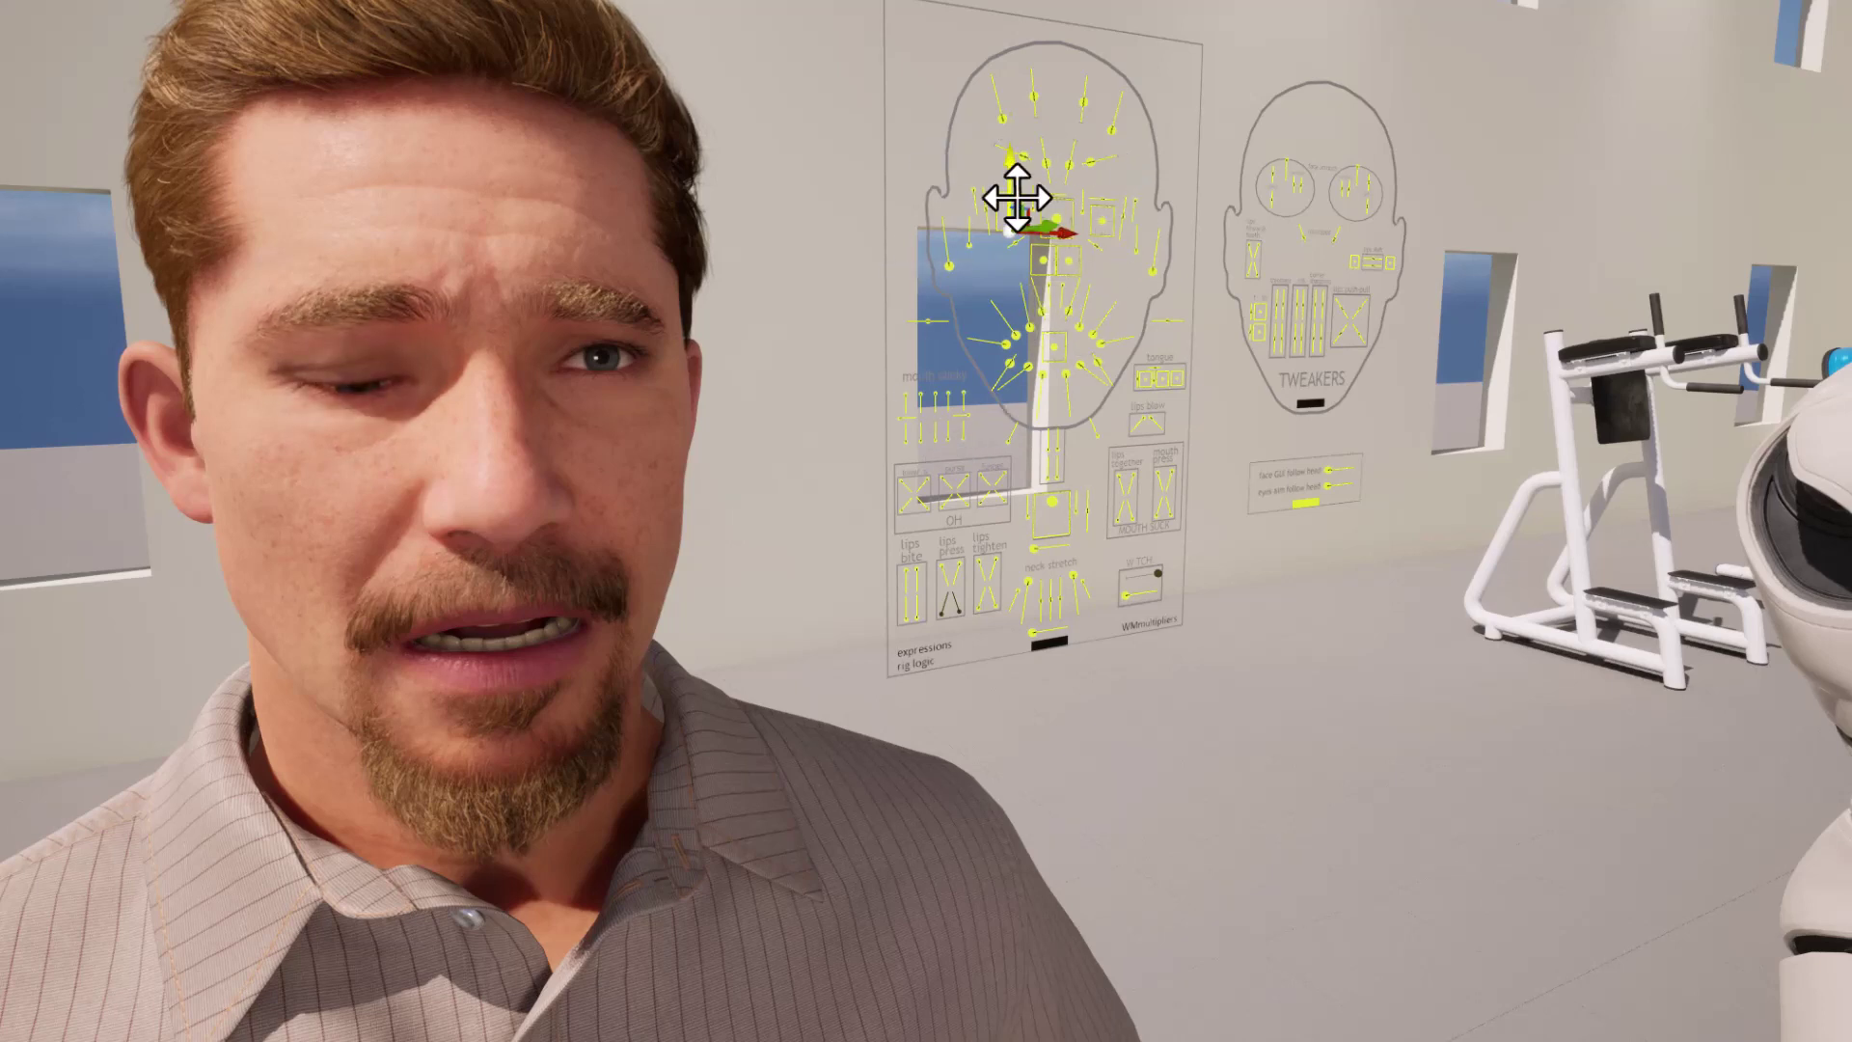
pyautogui.hotkey('ctrl', 'z')
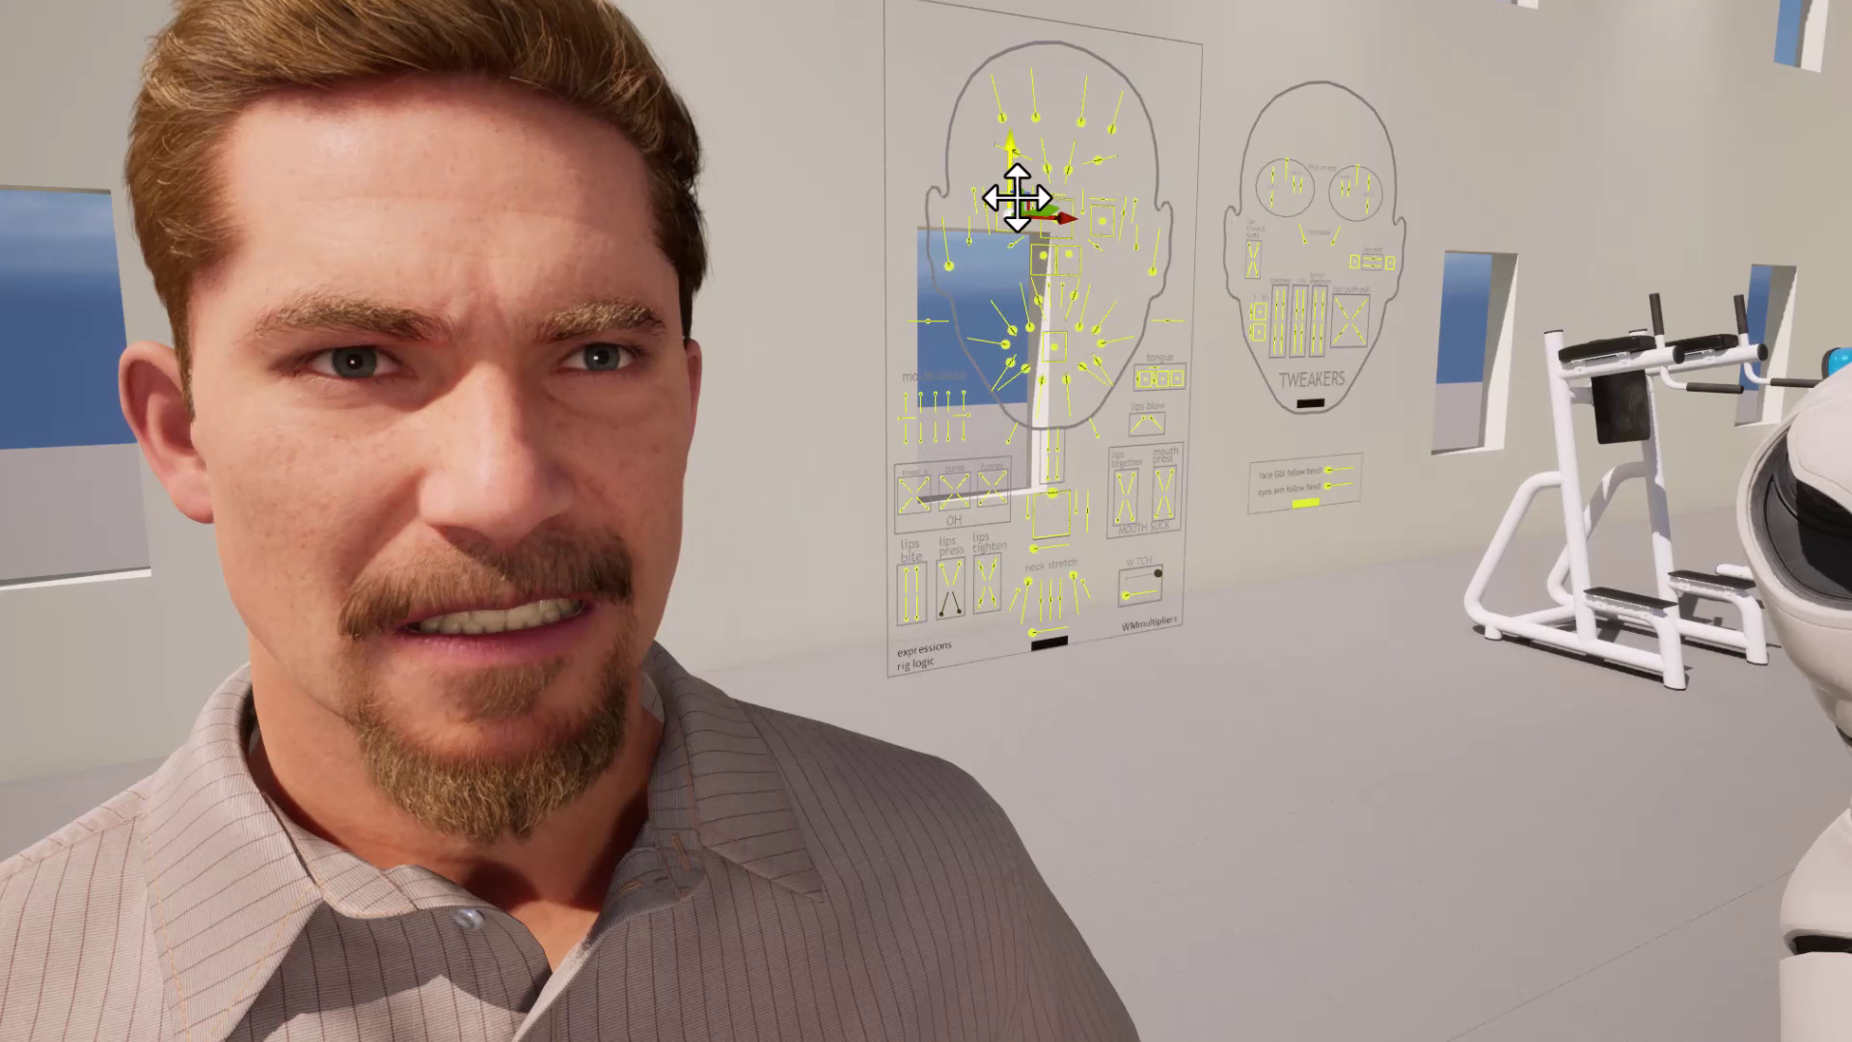
pyautogui.hotkey('ctrl', 'z')
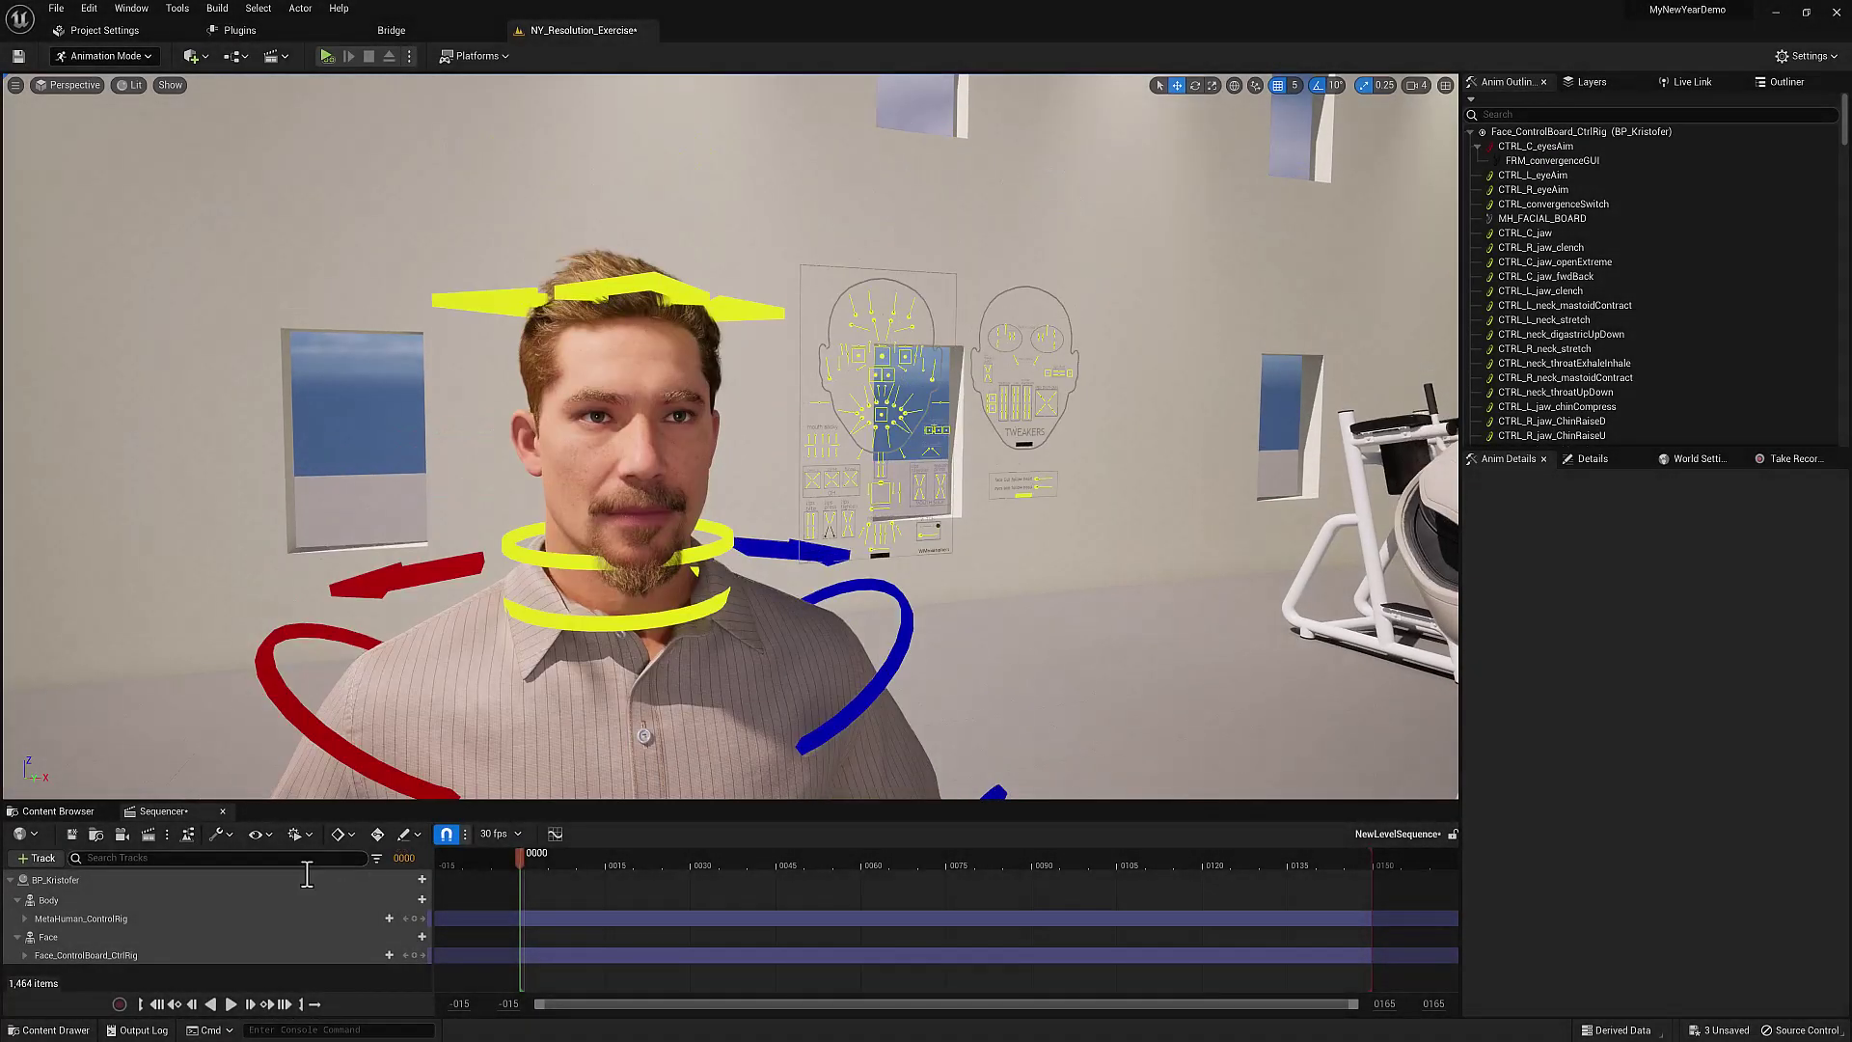
# Delete the body MetaHuman_ControlRig track, leaving only the face control rig.
pyautogui.click(84, 918)
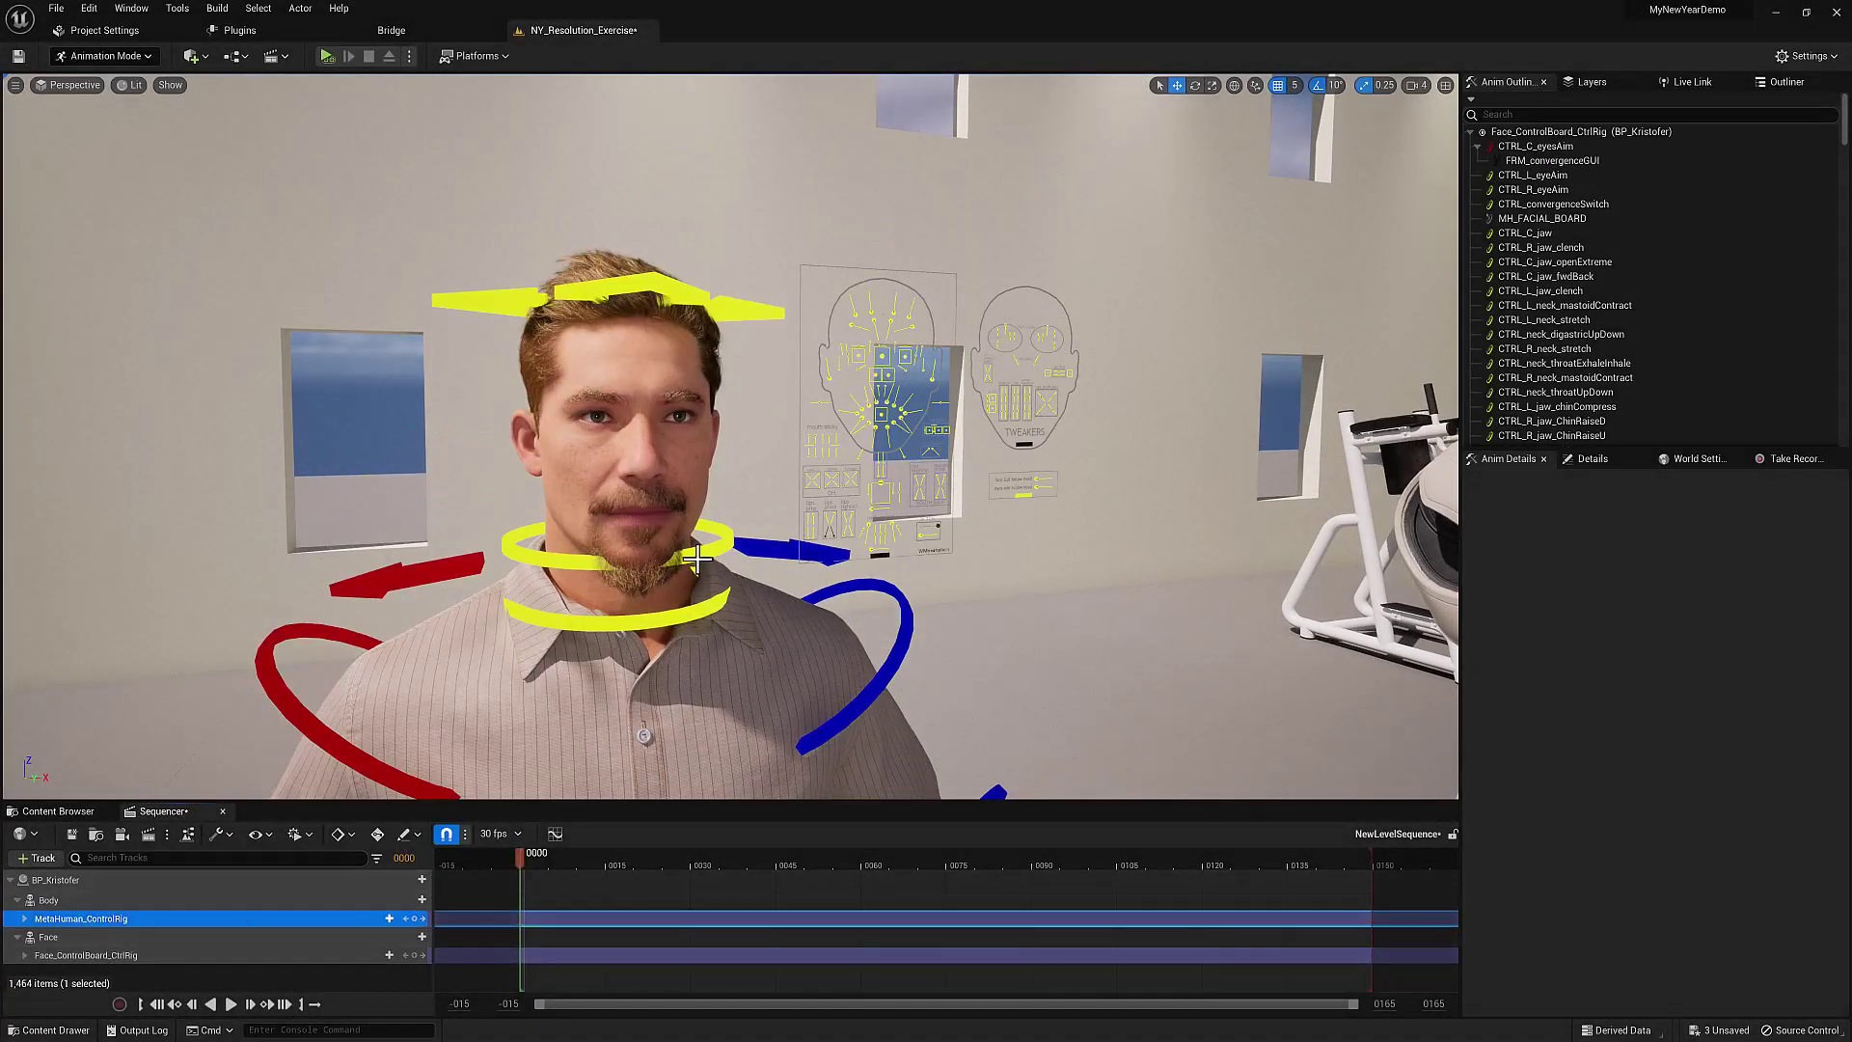
pyautogui.press('Delete')
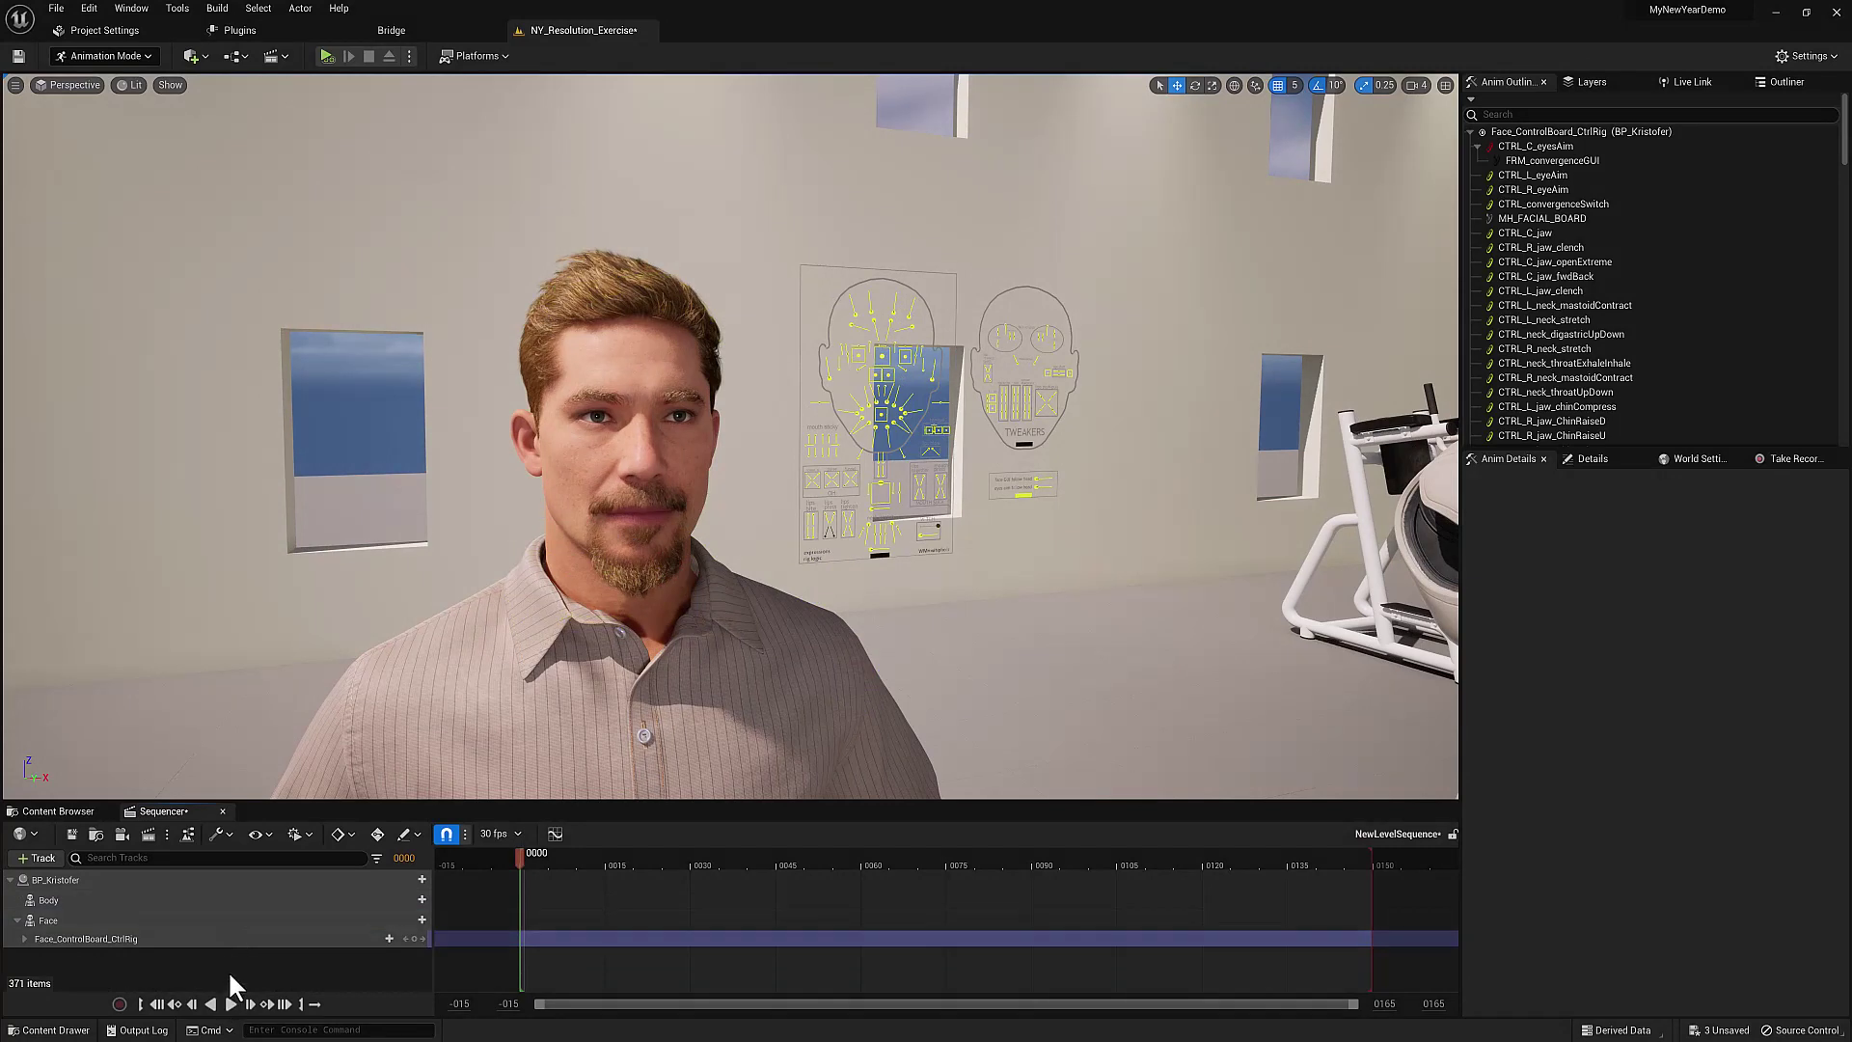
pyautogui.moveTo(302, 490); pyautogui.dragTo(302, 473, button='right')
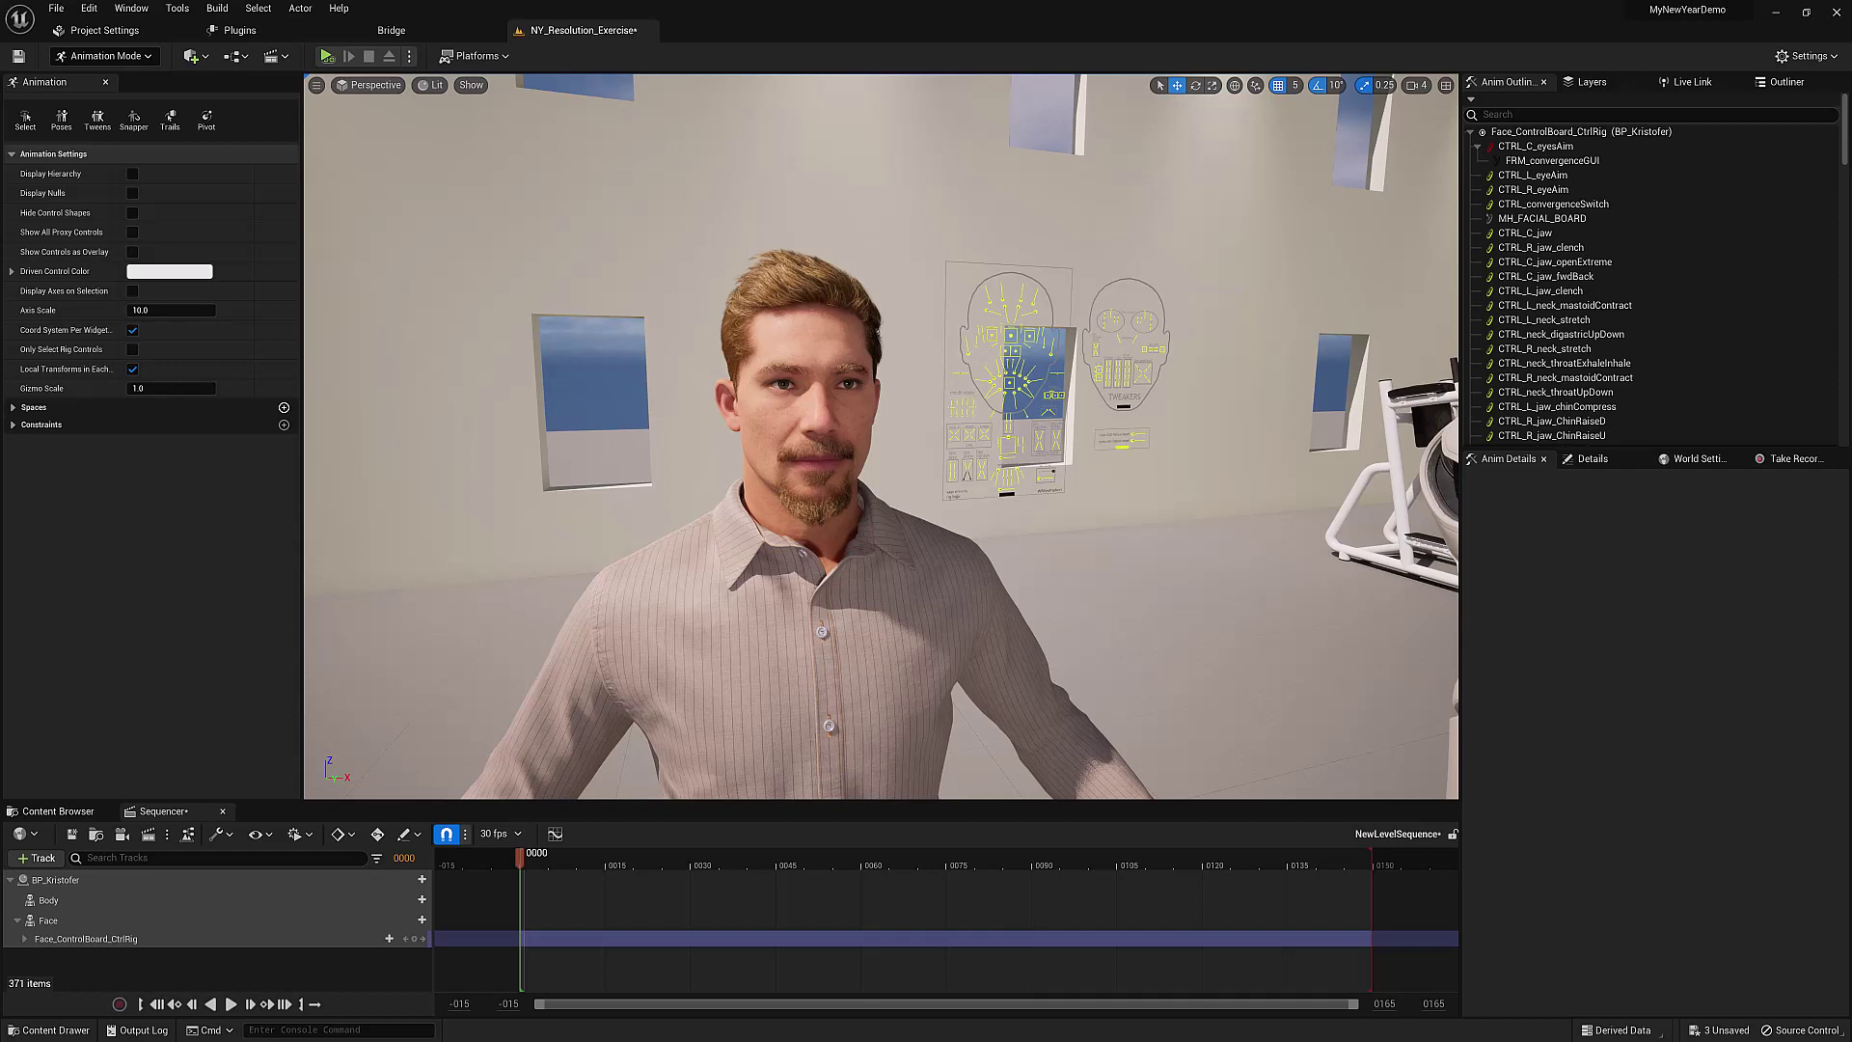
# Reposition the Control Rig Pose window over the viewport.
pyautogui.moveTo(923, 457); pyautogui.dragTo(143, 251)
pyautogui.moveTo(837, 352); pyautogui.dragTo(838, 352, button='right')
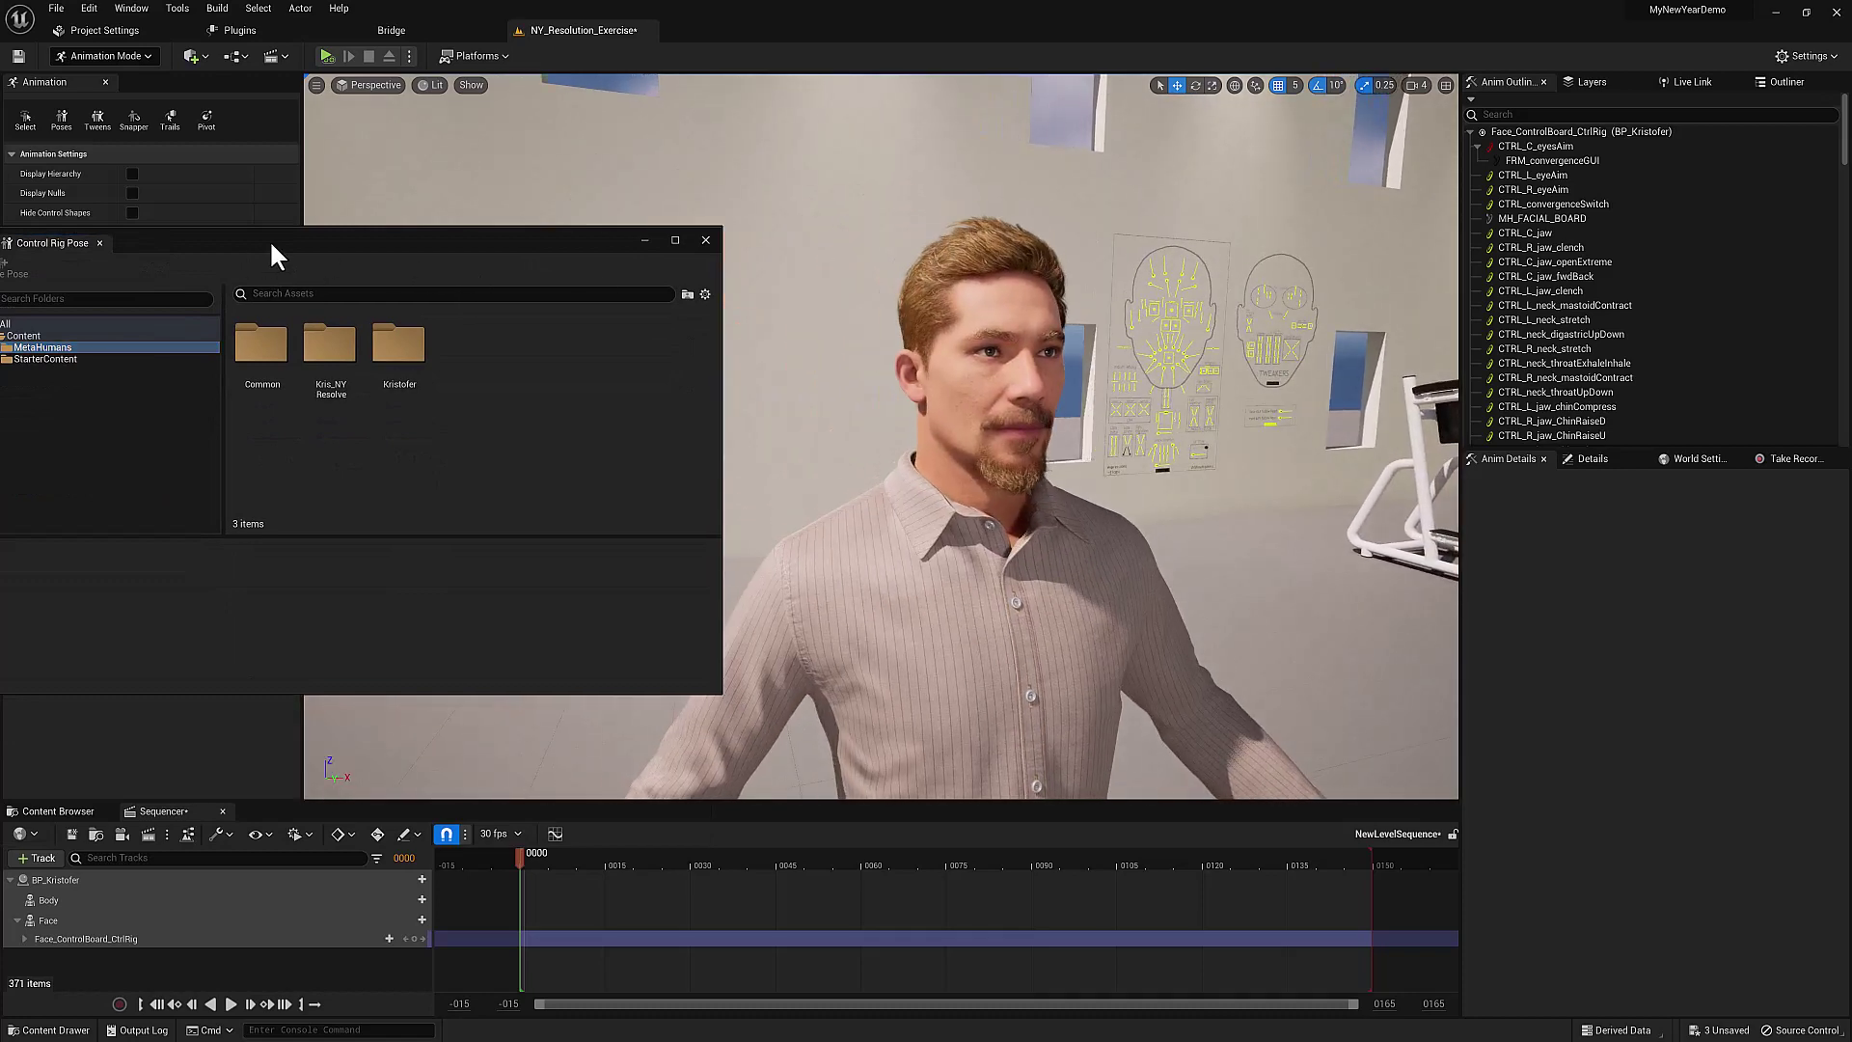
pyautogui.moveTo(272, 245); pyautogui.dragTo(404, 216)
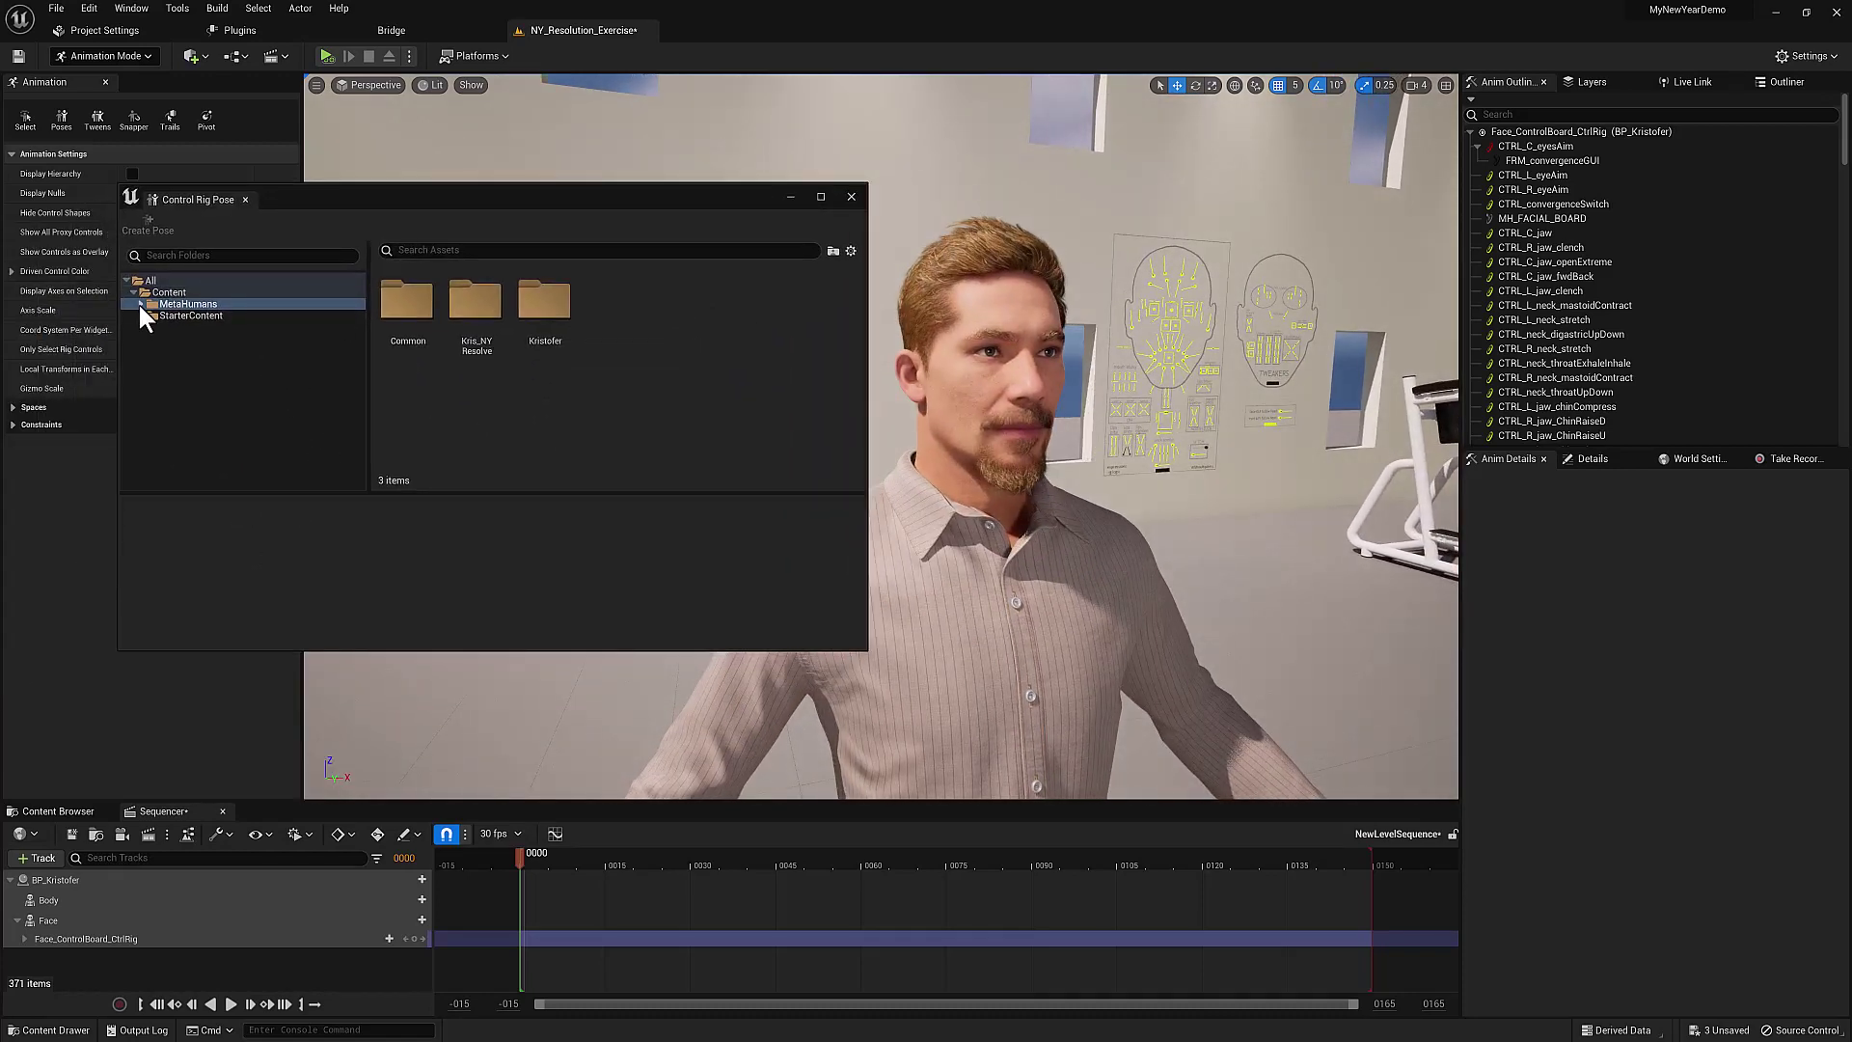
# Add the MetaHumans/Common/Common/PoseLibrary/Face folder to the pose library view.
pyautogui.rightClick(200, 369)
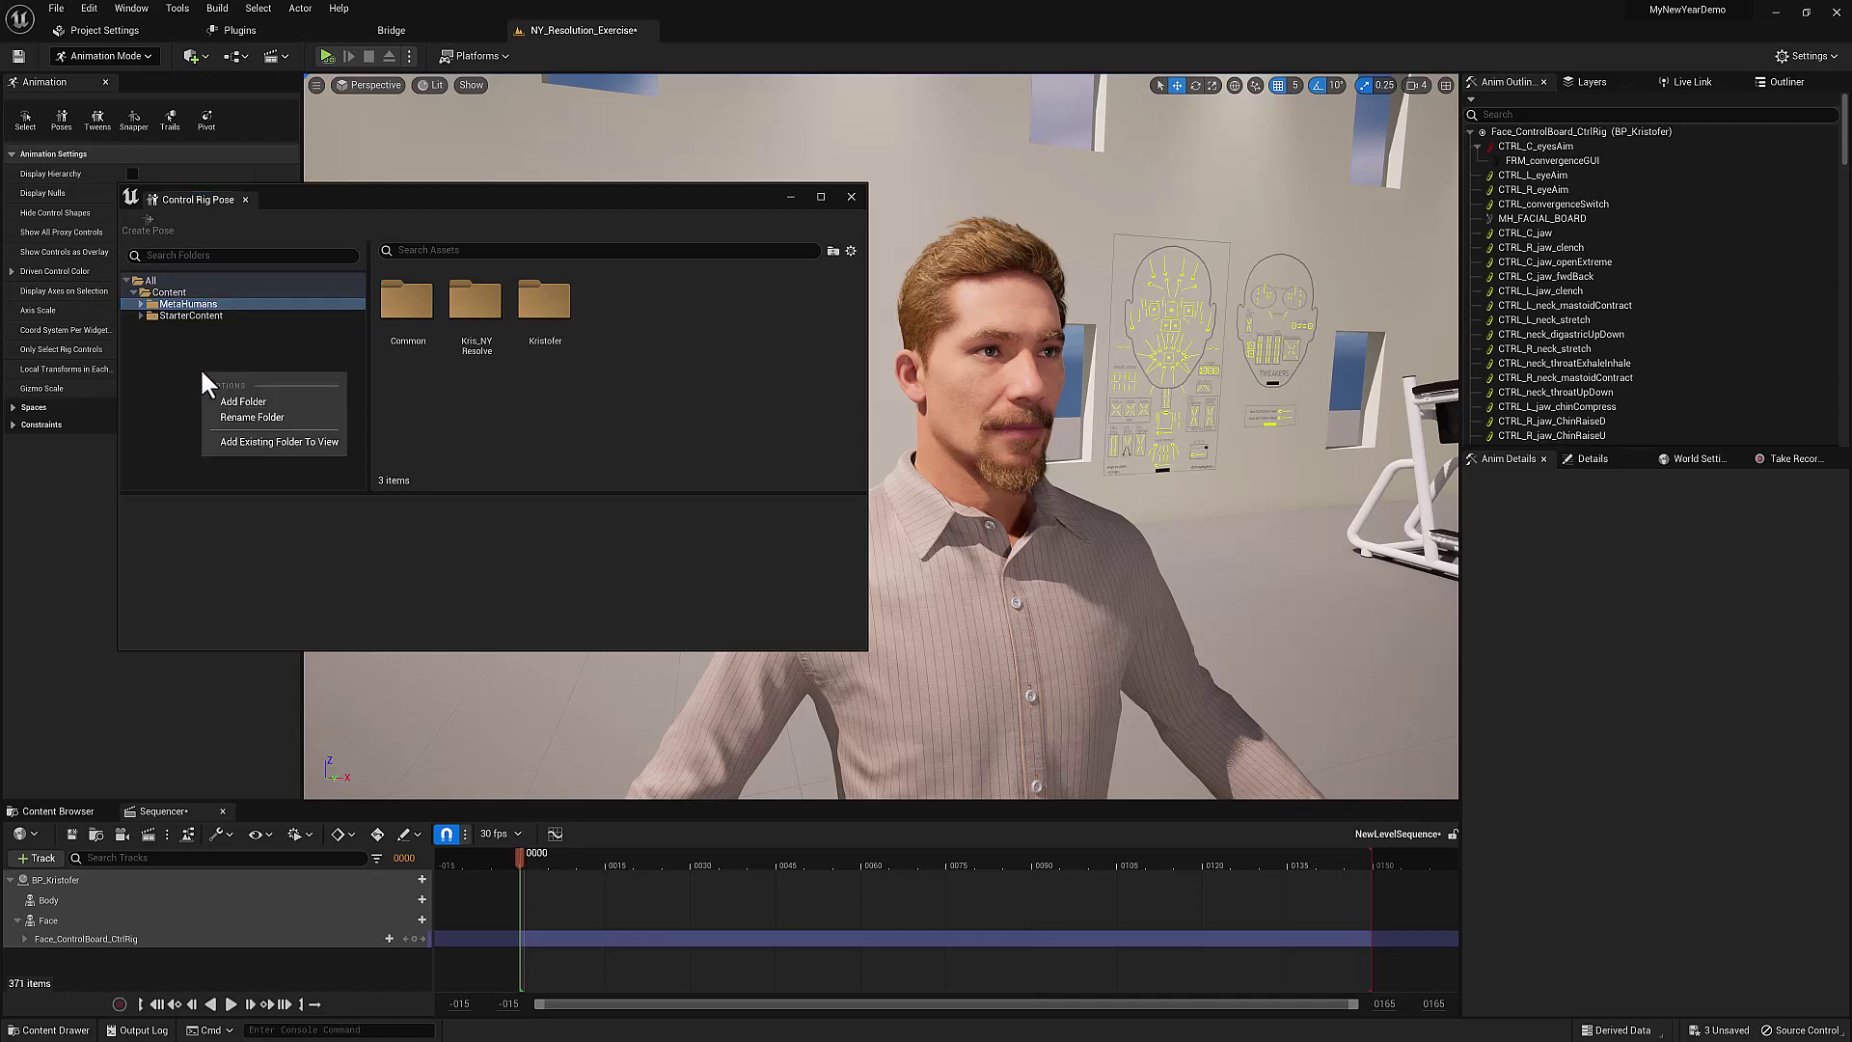
pyautogui.click(239, 443)
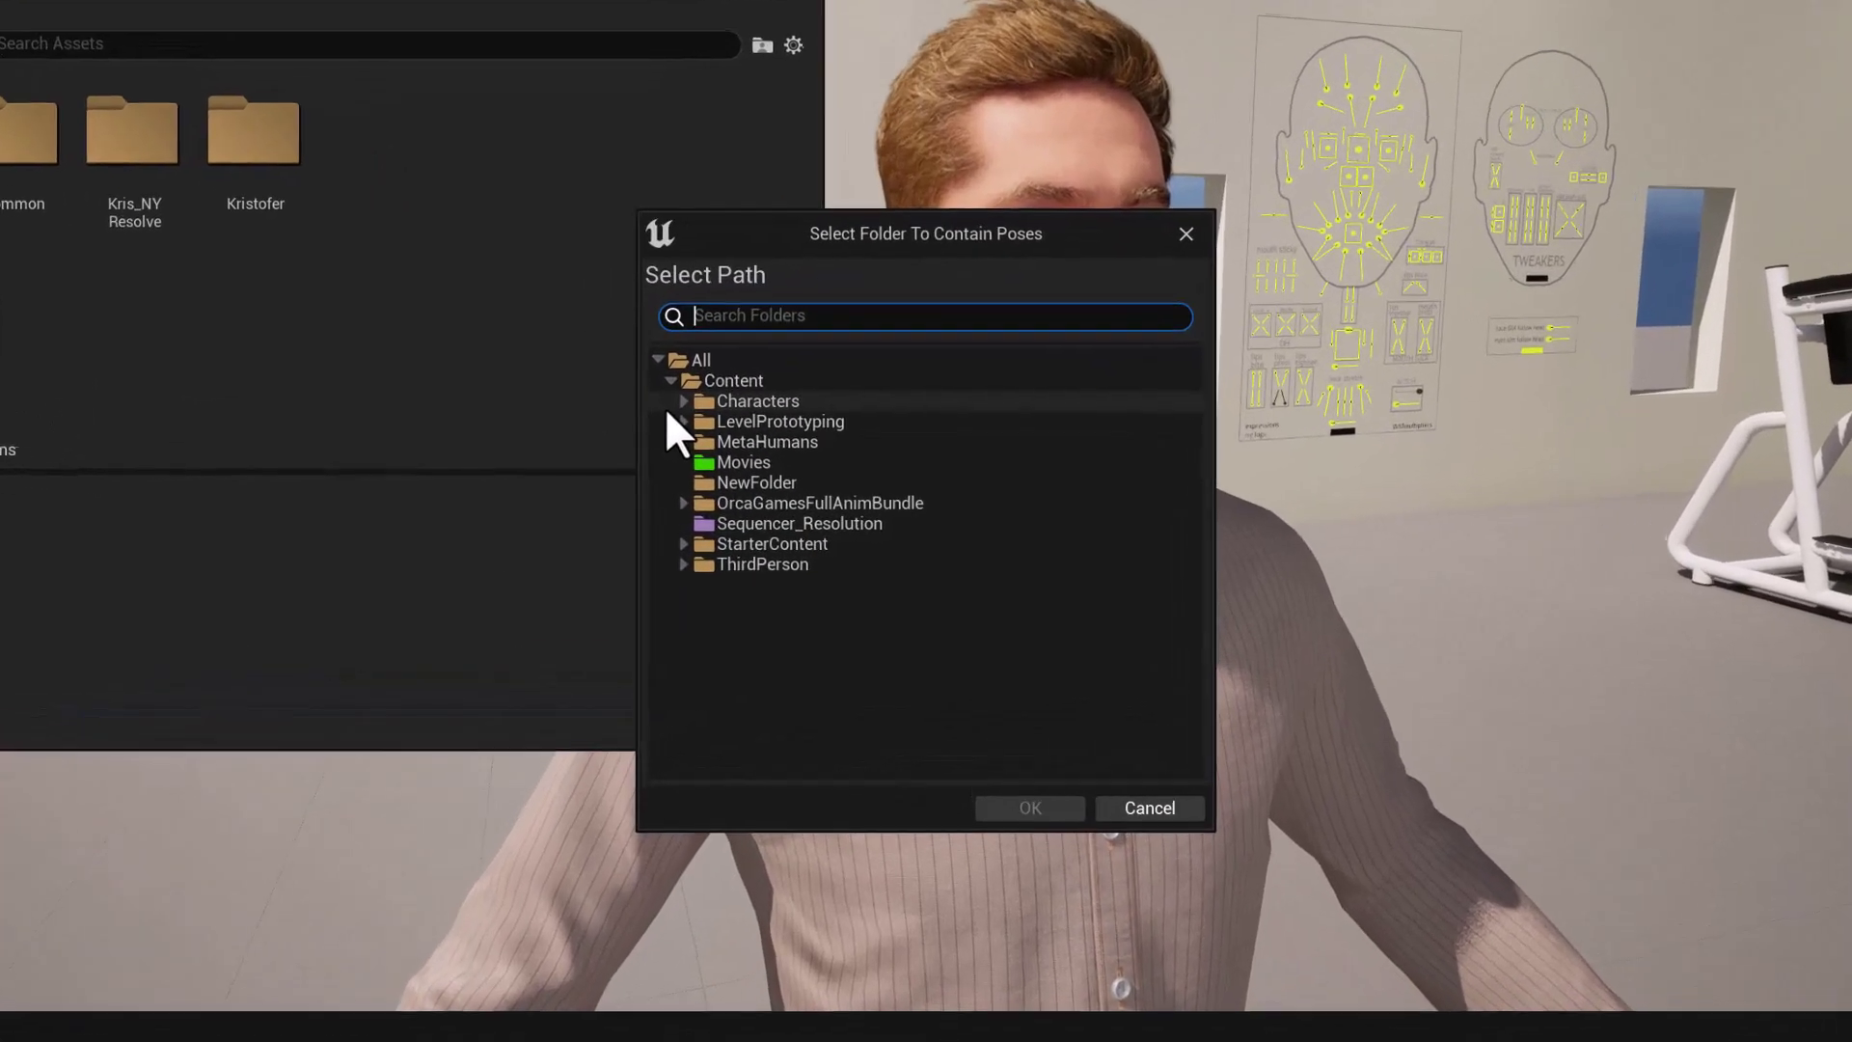
pyautogui.click(681, 441)
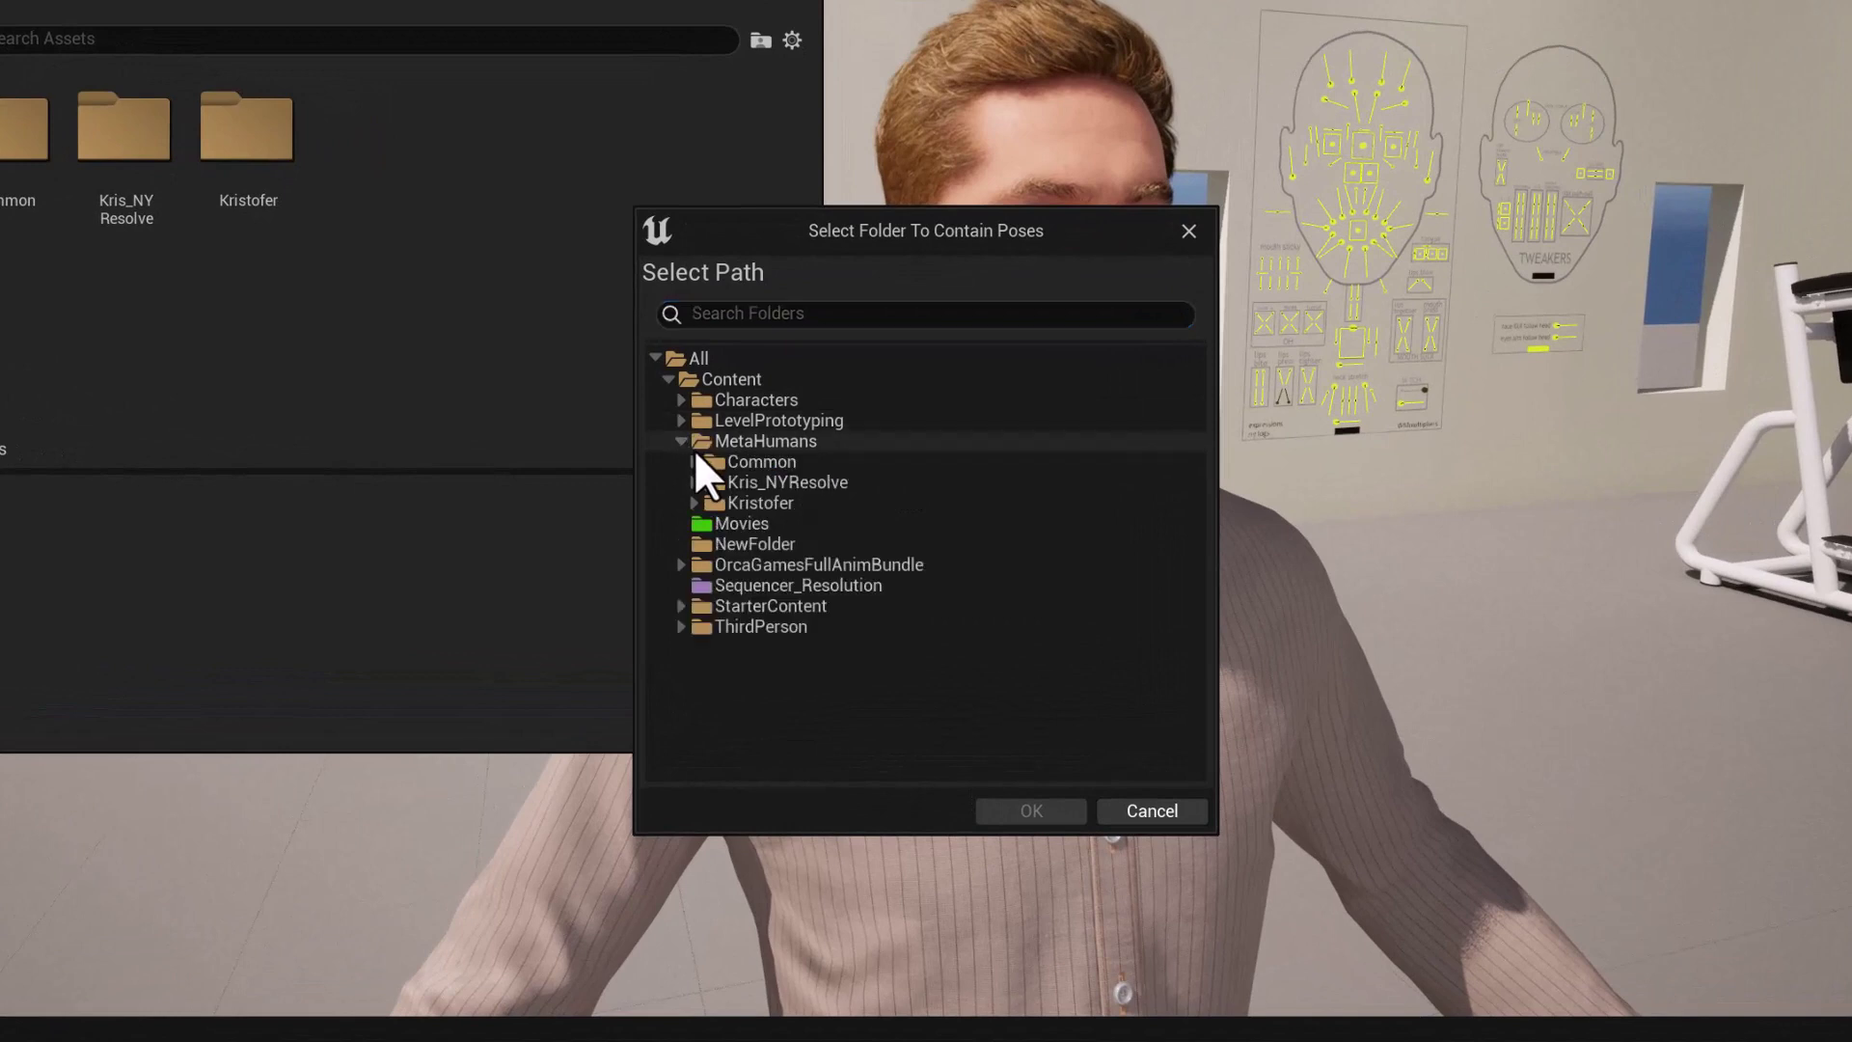
pyautogui.click(694, 461)
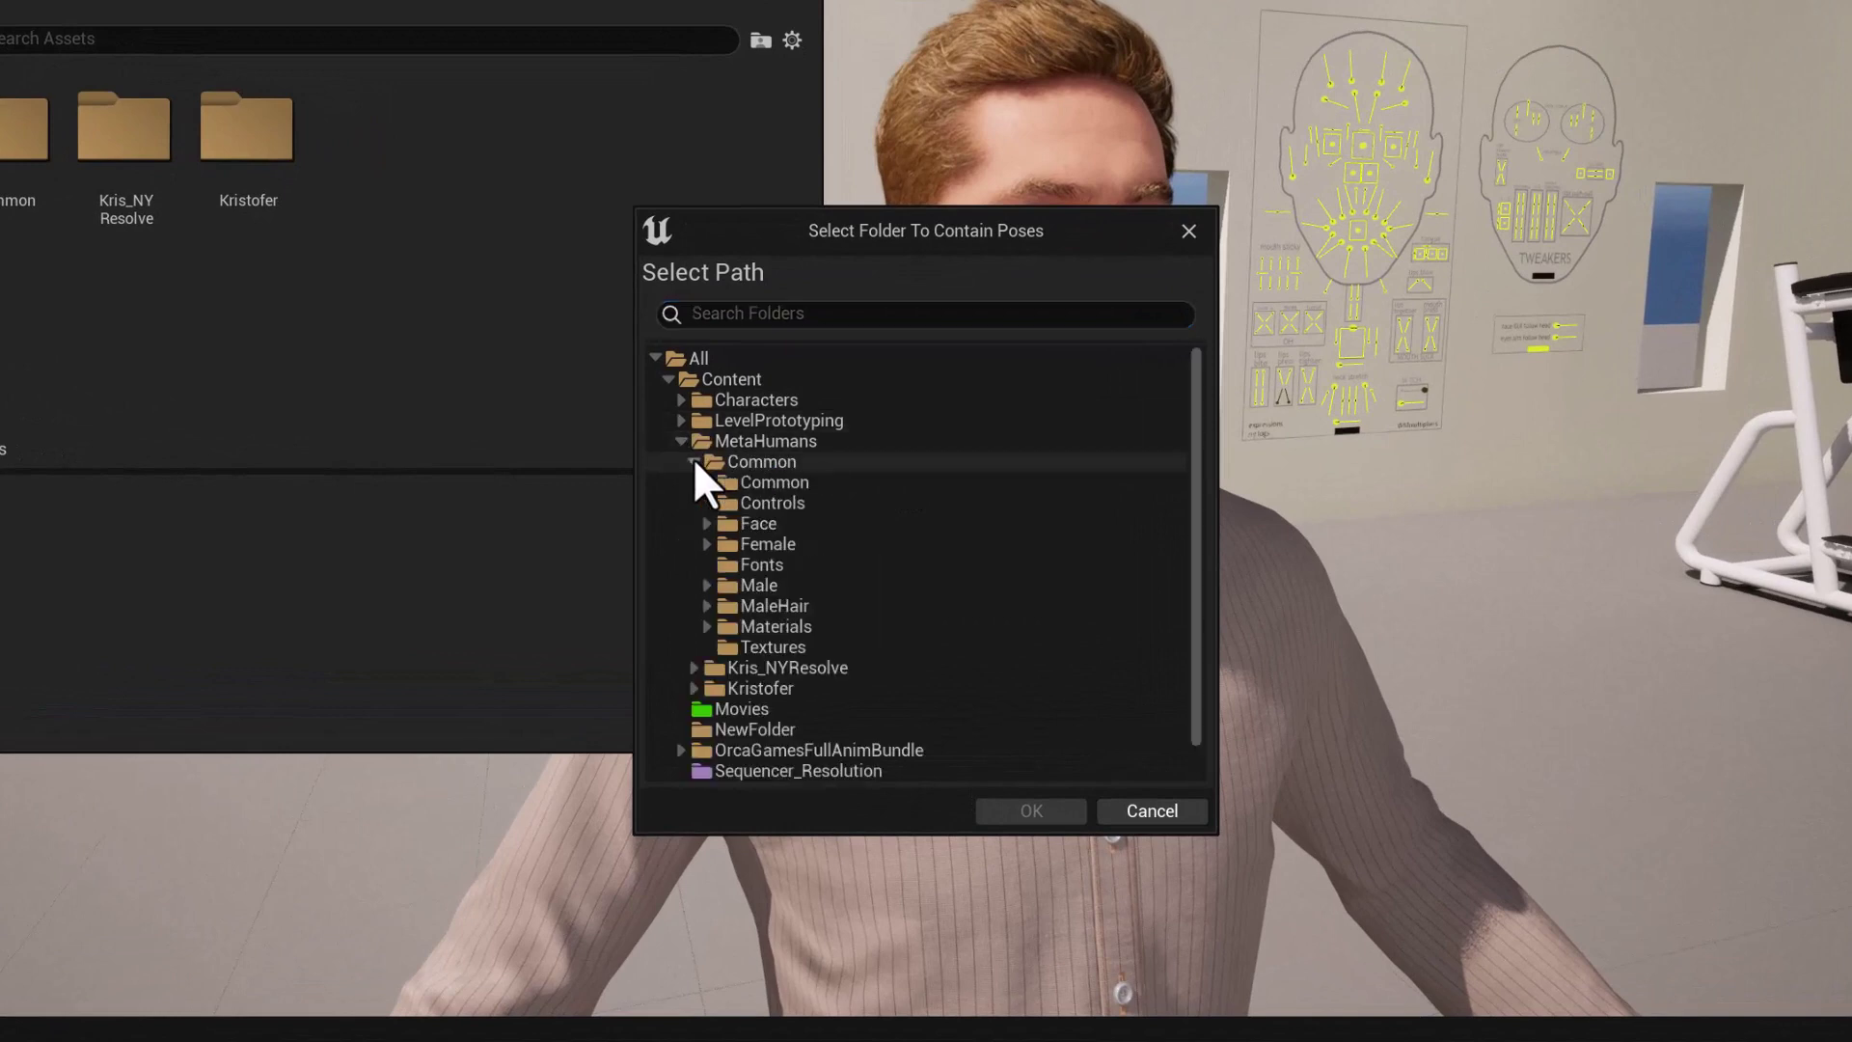
pyautogui.click(725, 465)
pyautogui.click(706, 483)
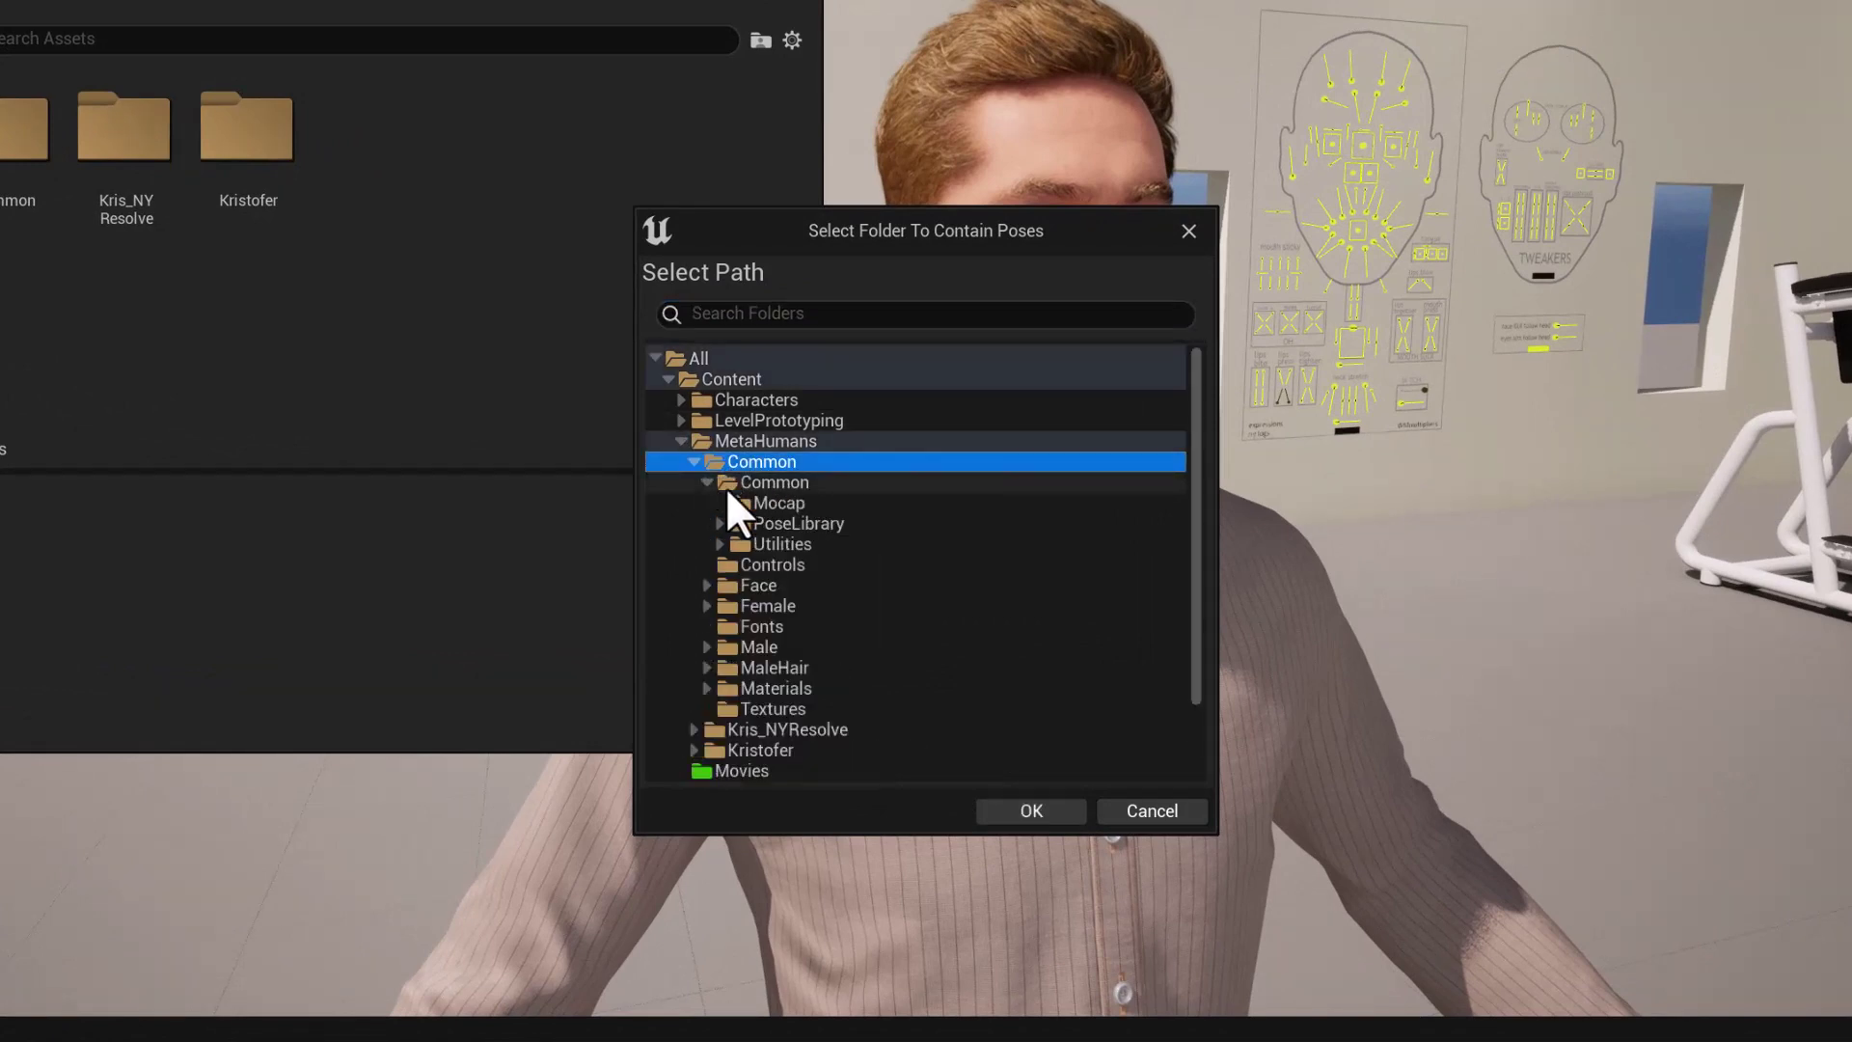
pyautogui.click(752, 523)
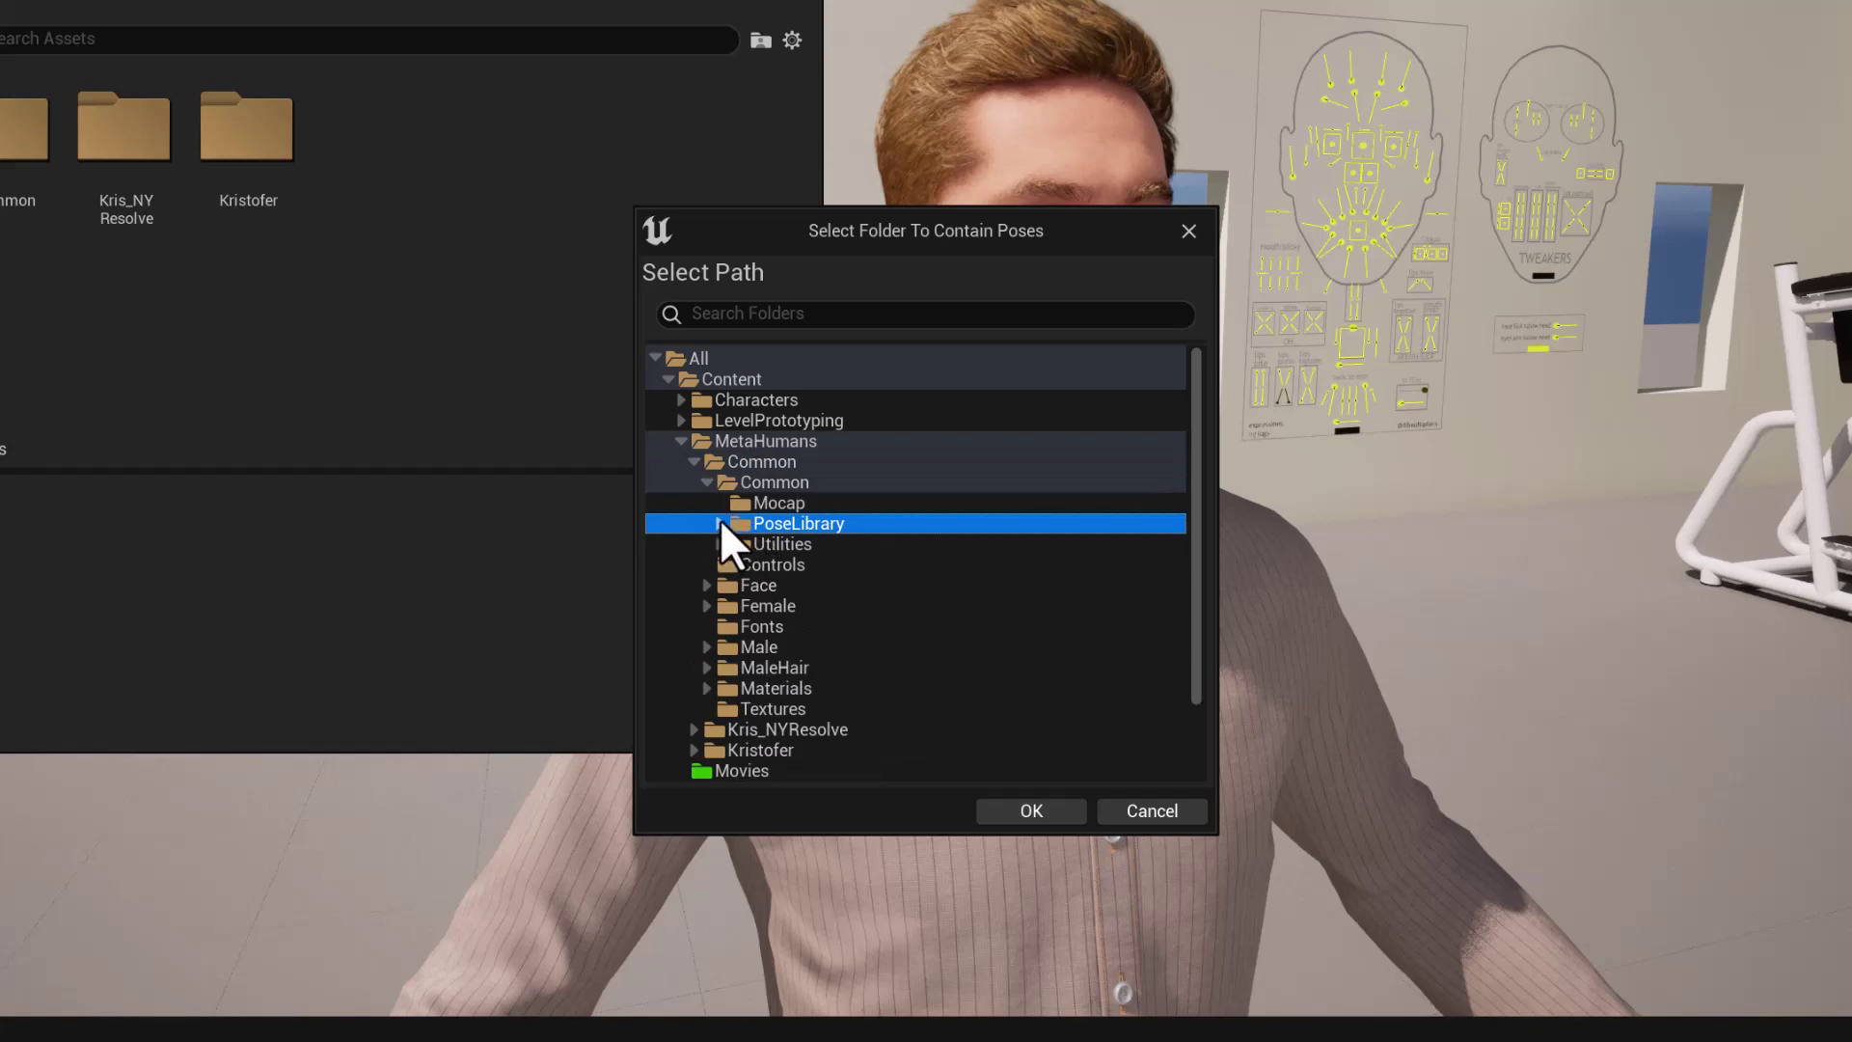
pyautogui.click(719, 523)
pyautogui.click(752, 545)
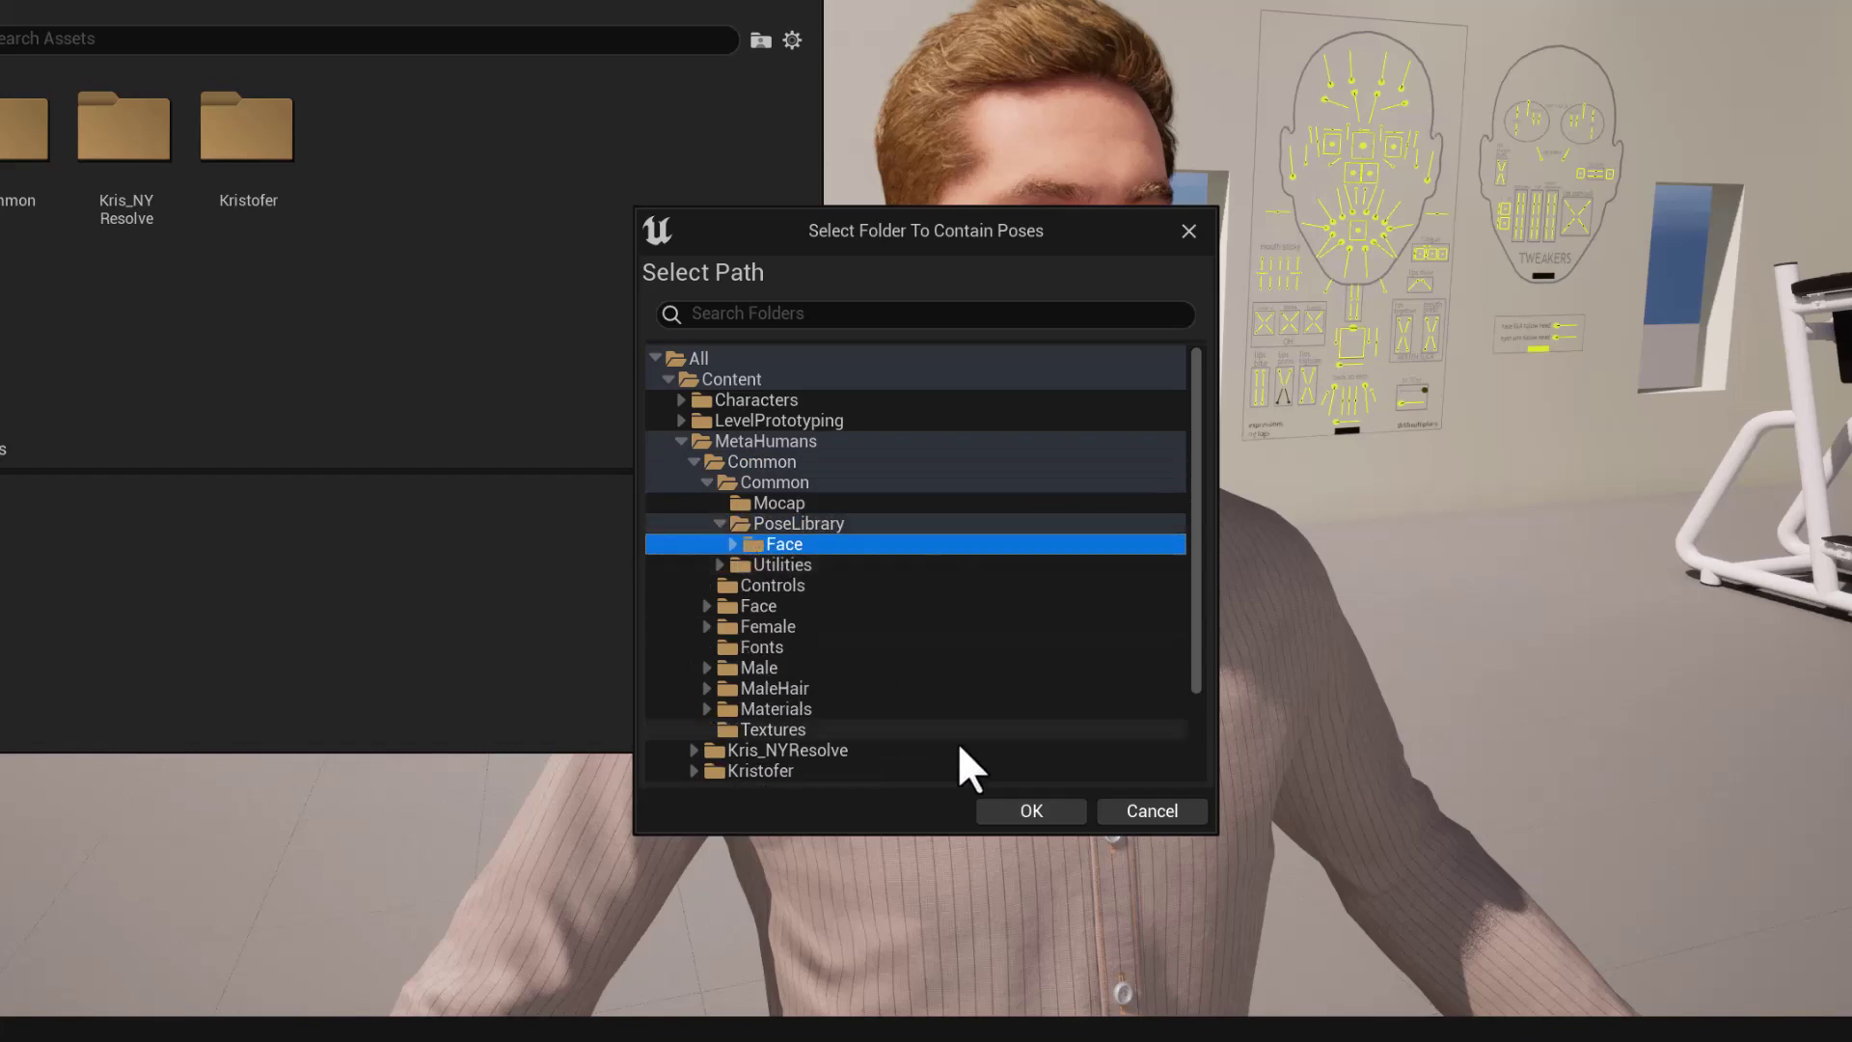
pyautogui.click(1027, 810)
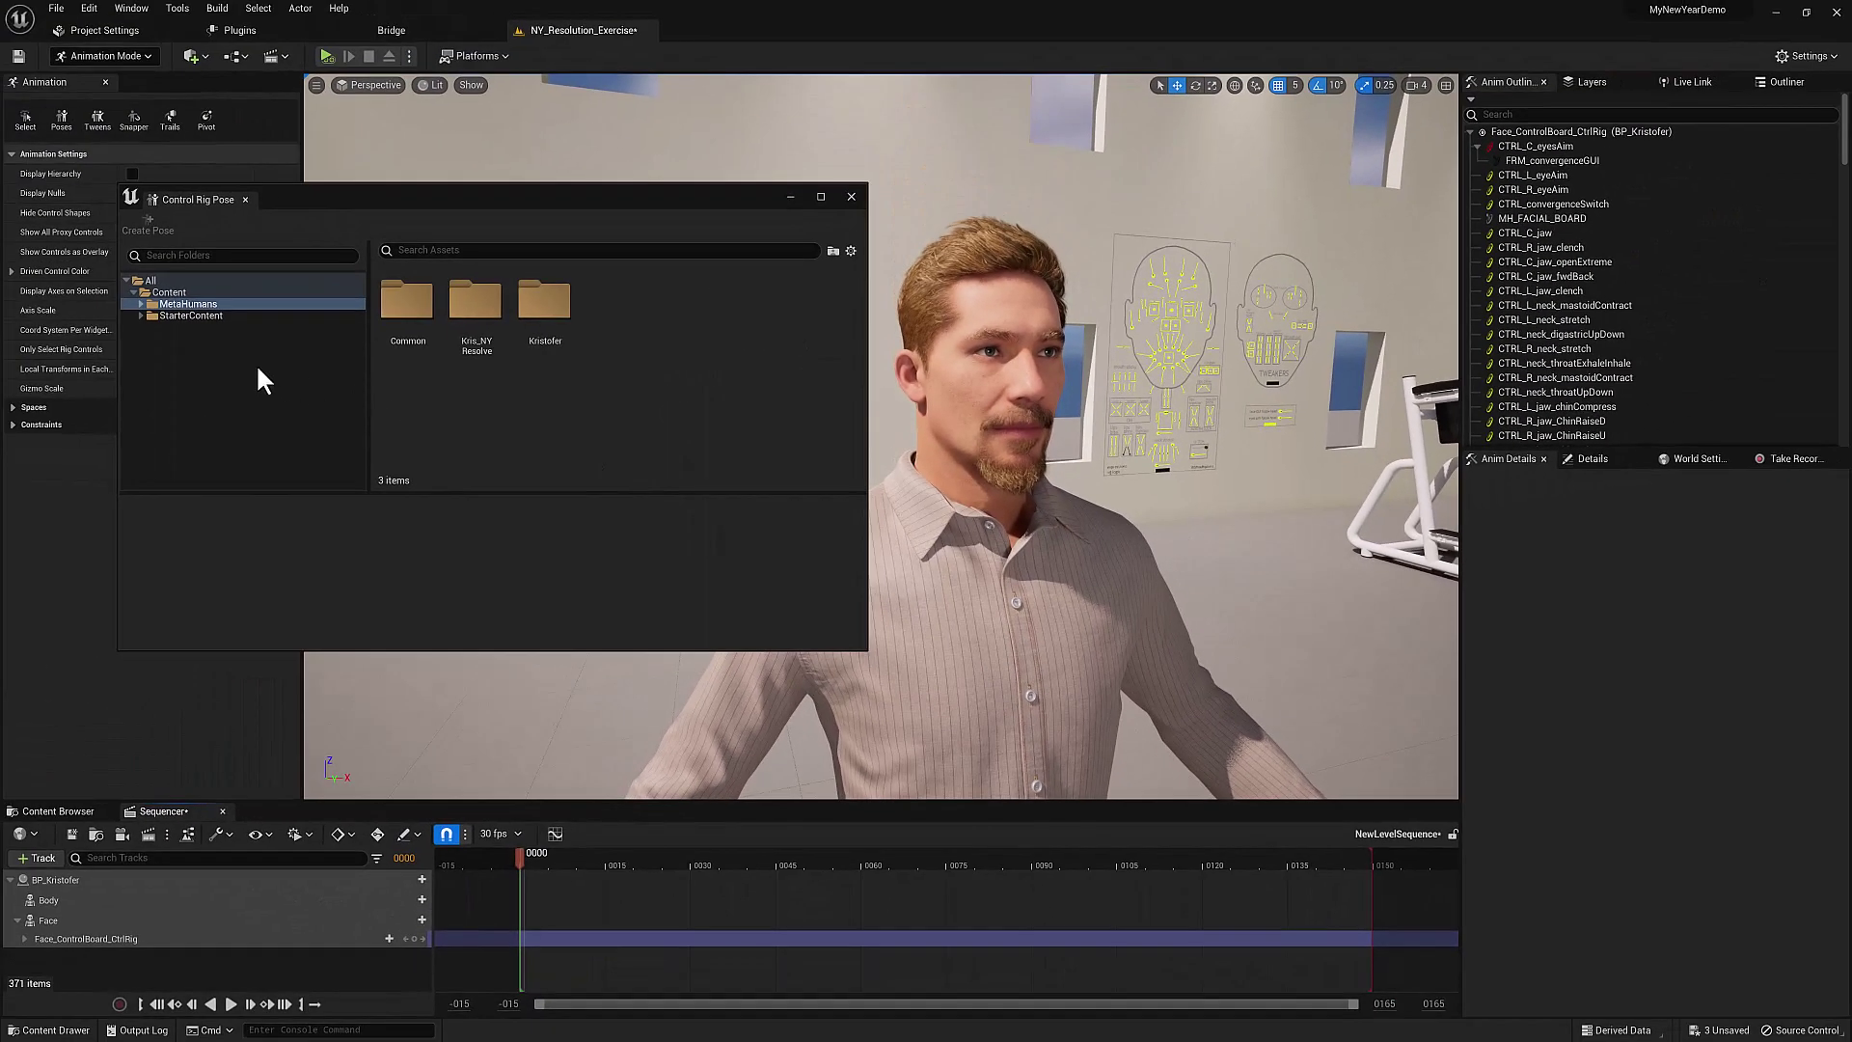
# Expand the pose library tree down to Face and show the Expressions poses.
pyautogui.click(142, 304)
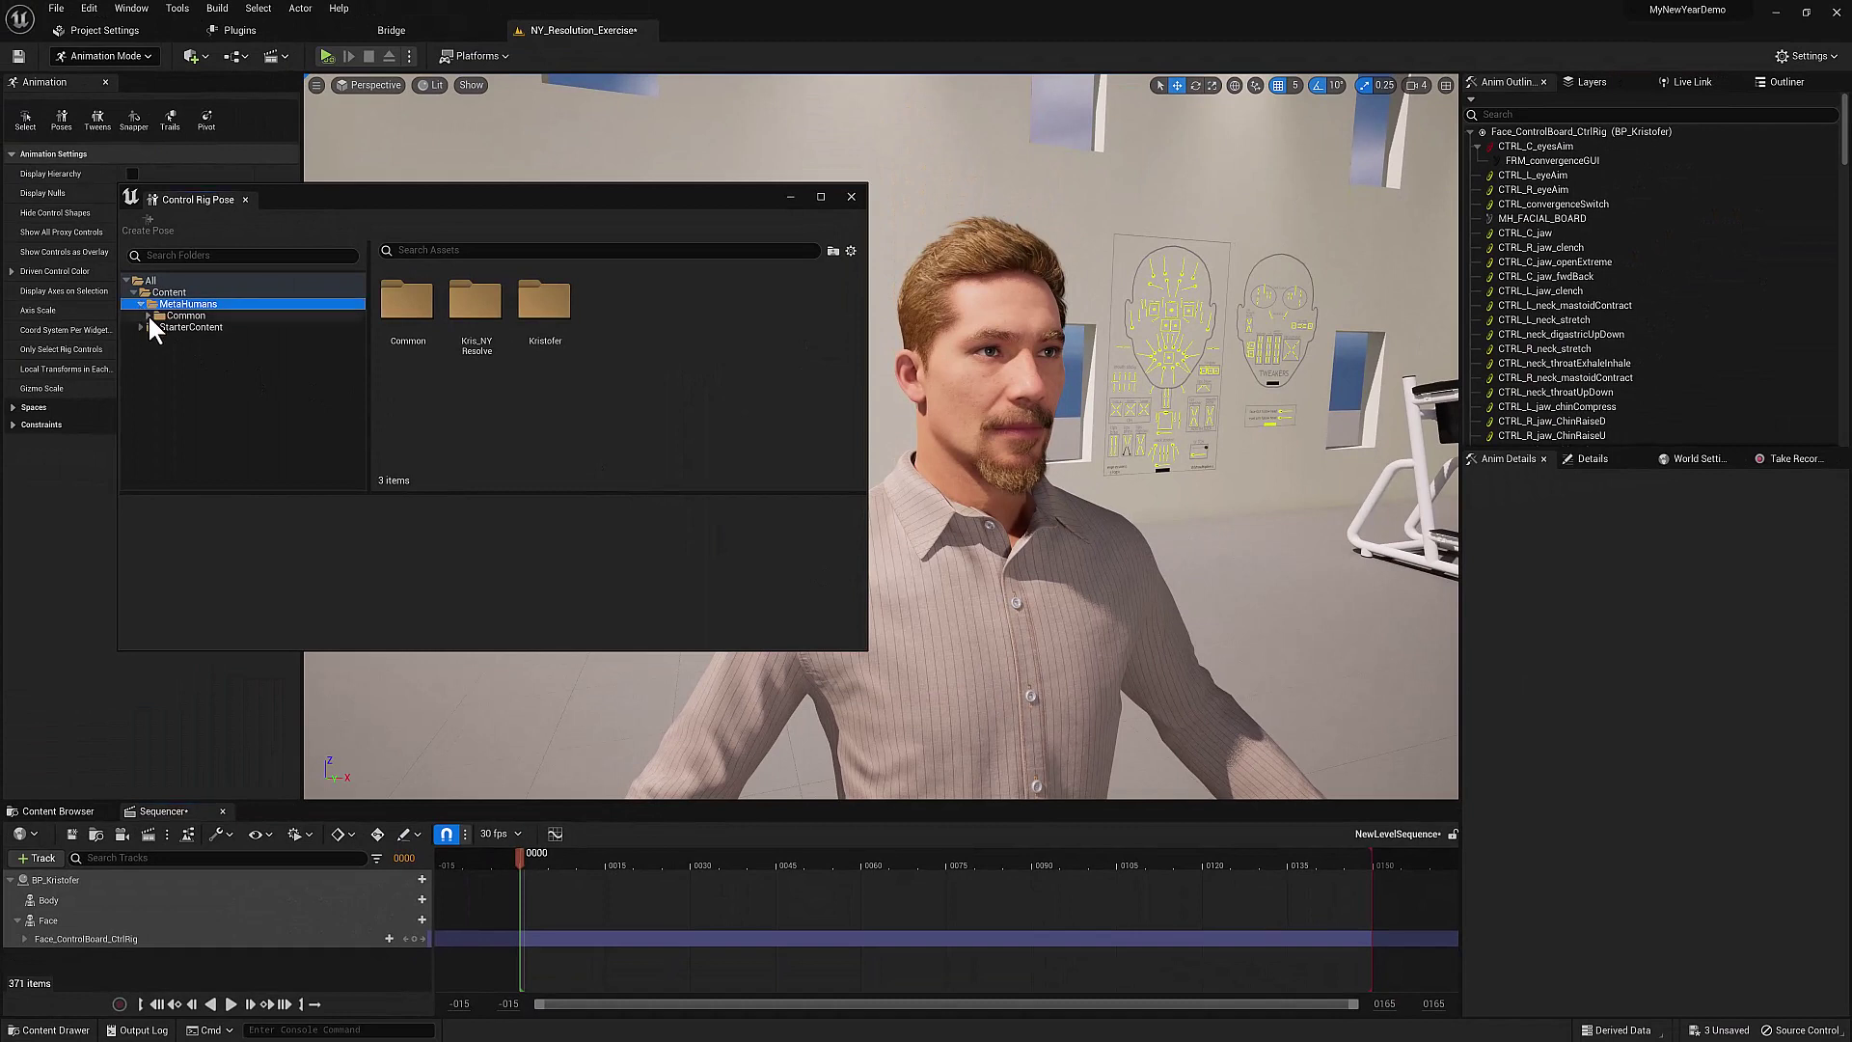
pyautogui.click(148, 315)
pyautogui.click(155, 328)
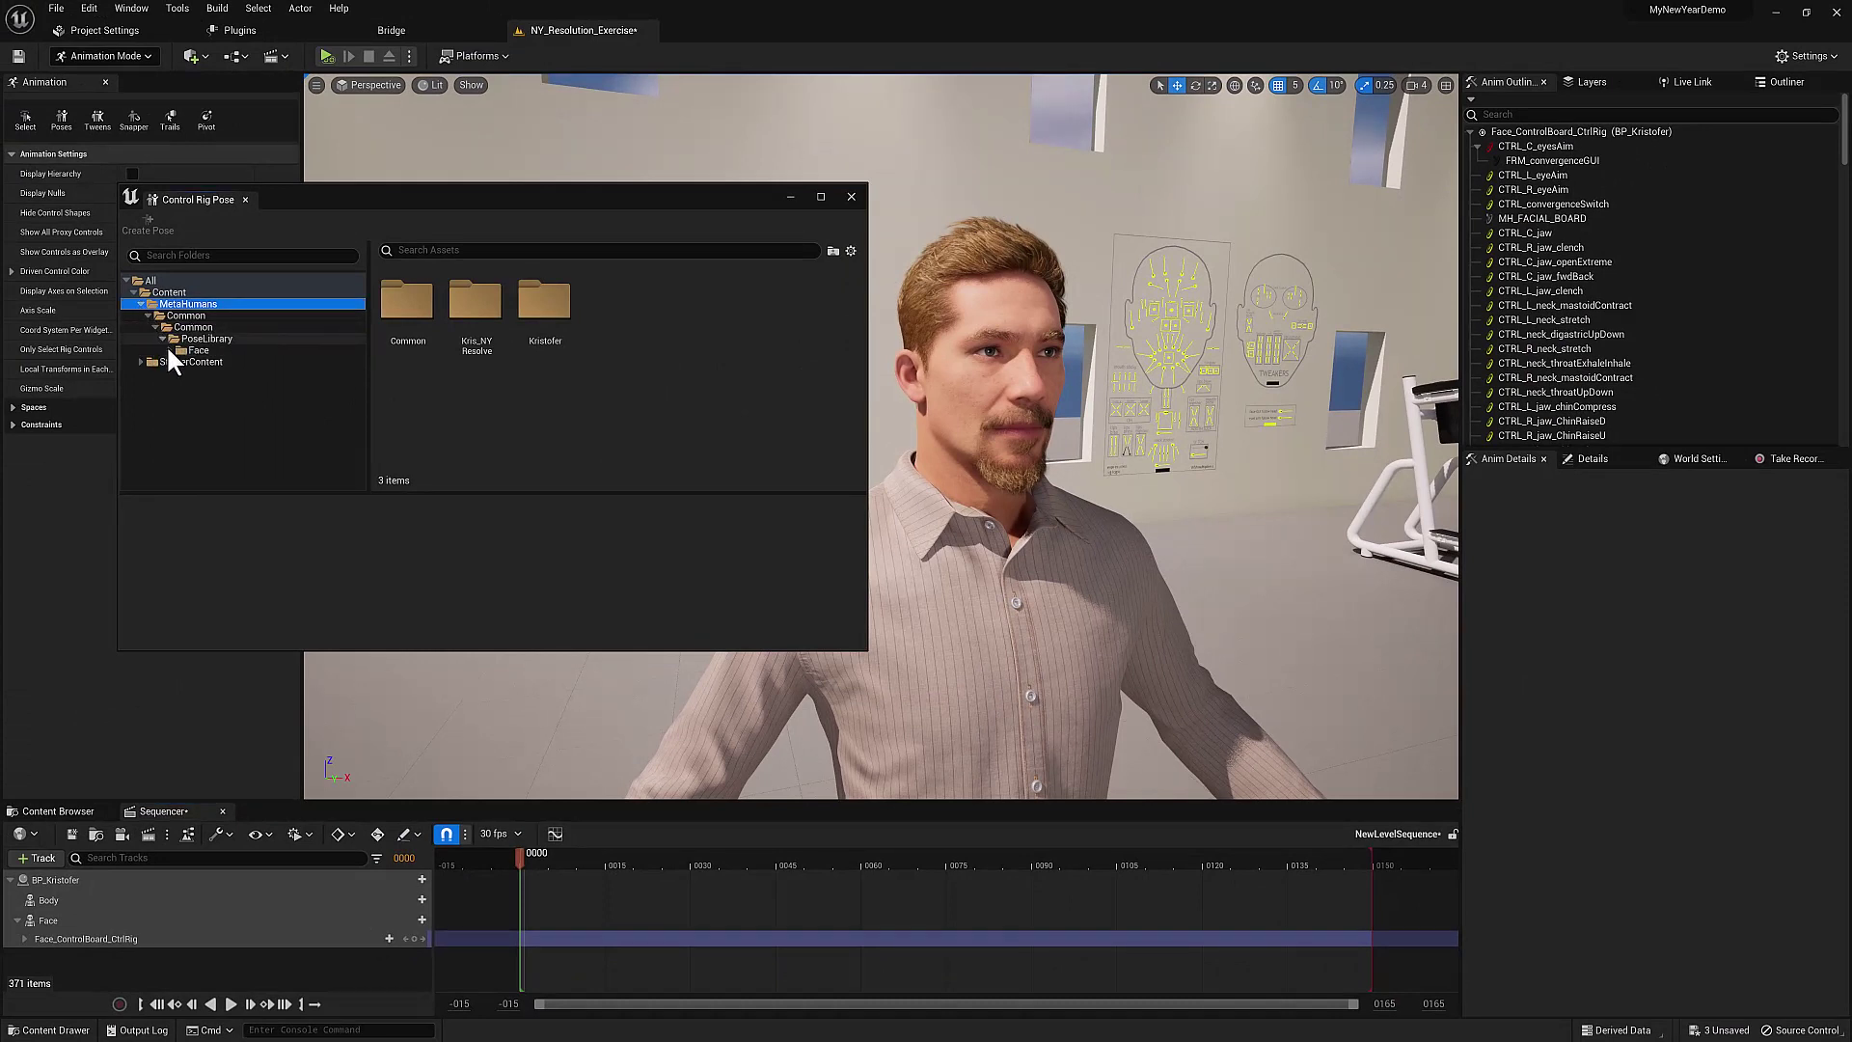
pyautogui.click(163, 339)
pyautogui.click(177, 350)
pyautogui.click(170, 350)
pyautogui.click(205, 361)
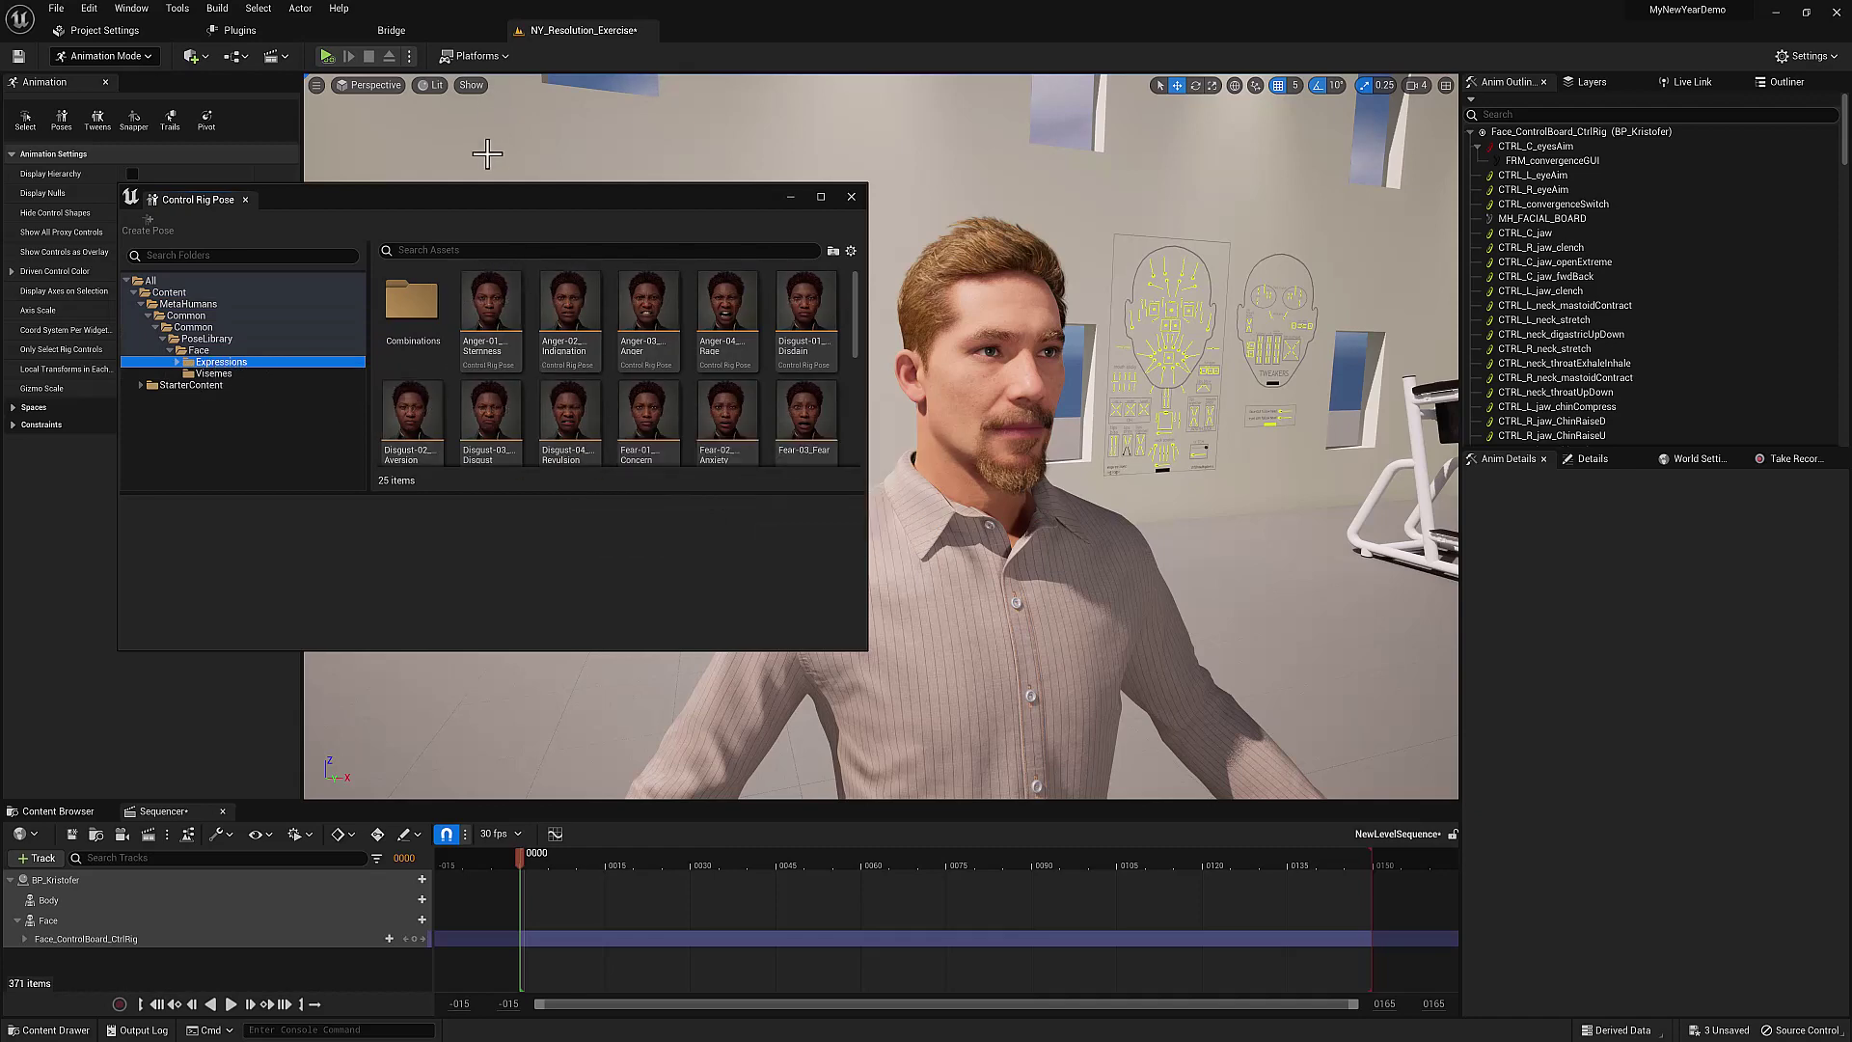
# Select the Joy-03_Joy expression pose in the grid.
pyautogui.moveTo(472, 195); pyautogui.dragTo(409, 159)
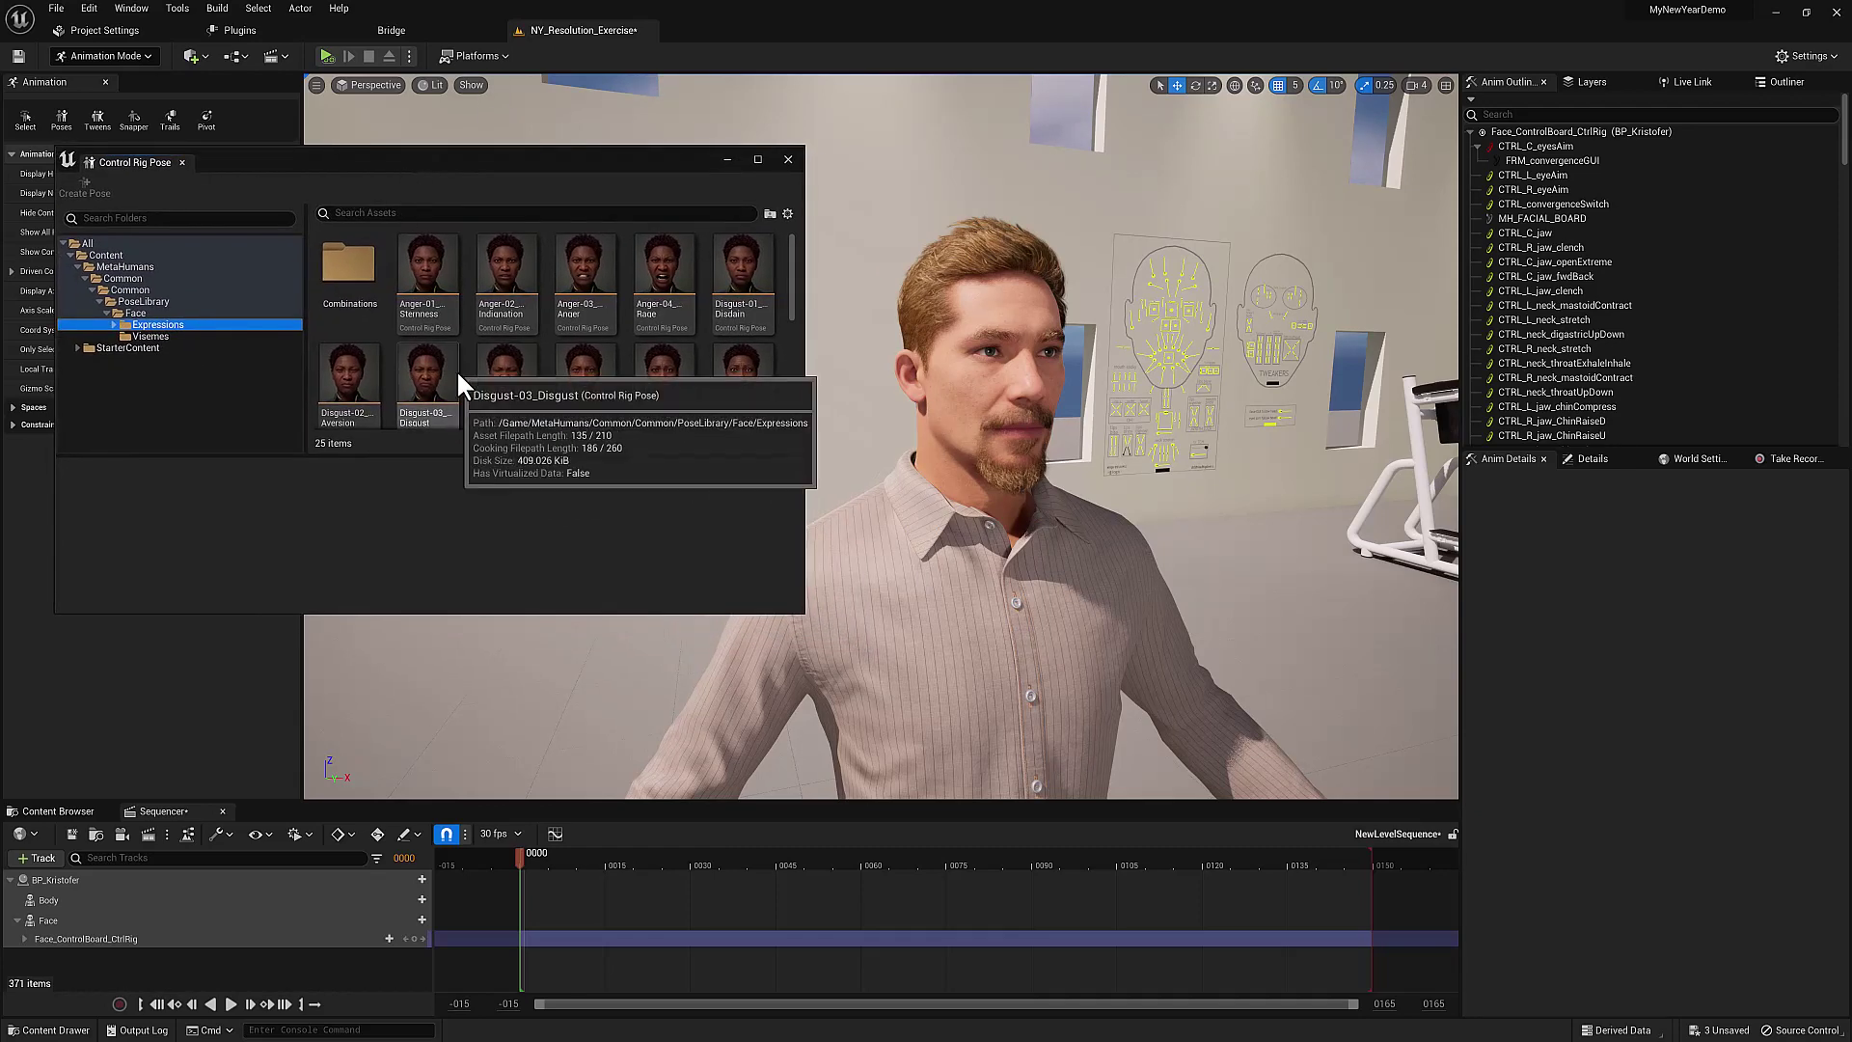
pyautogui.scroll(-1, 570, 367)
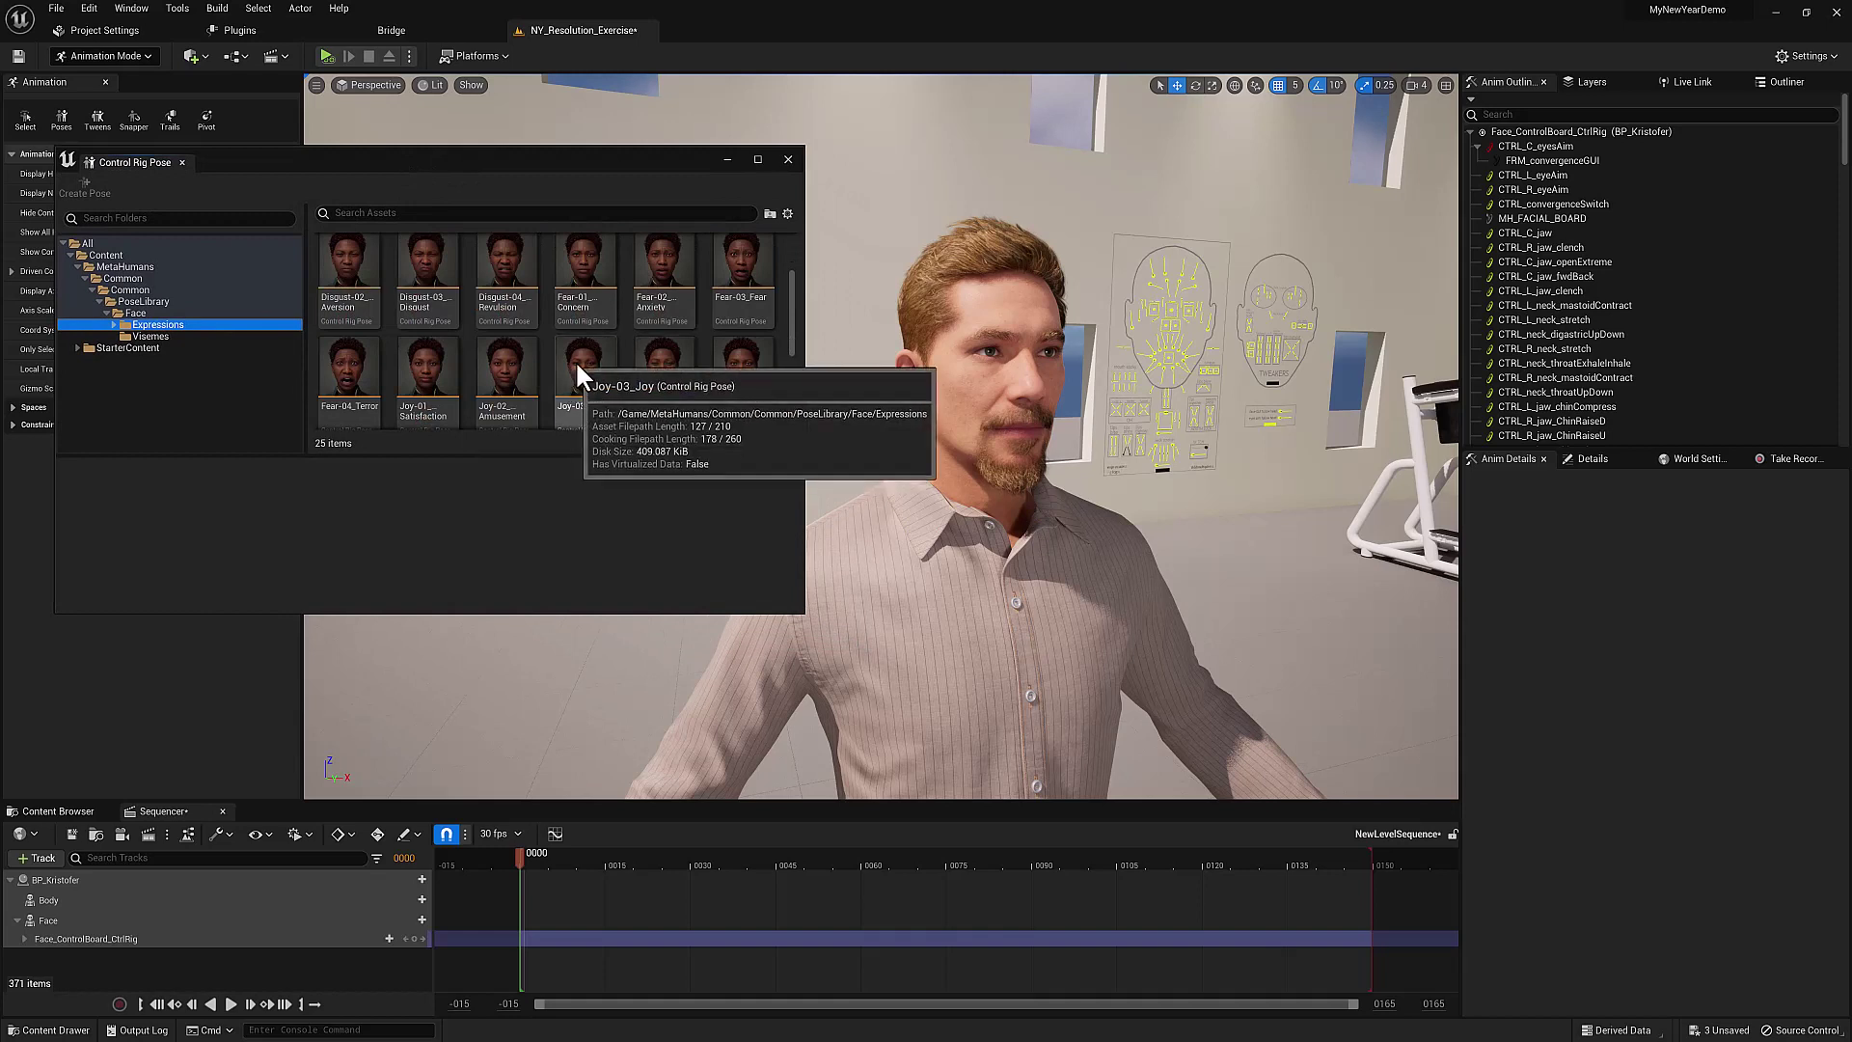
pyautogui.click(576, 365)
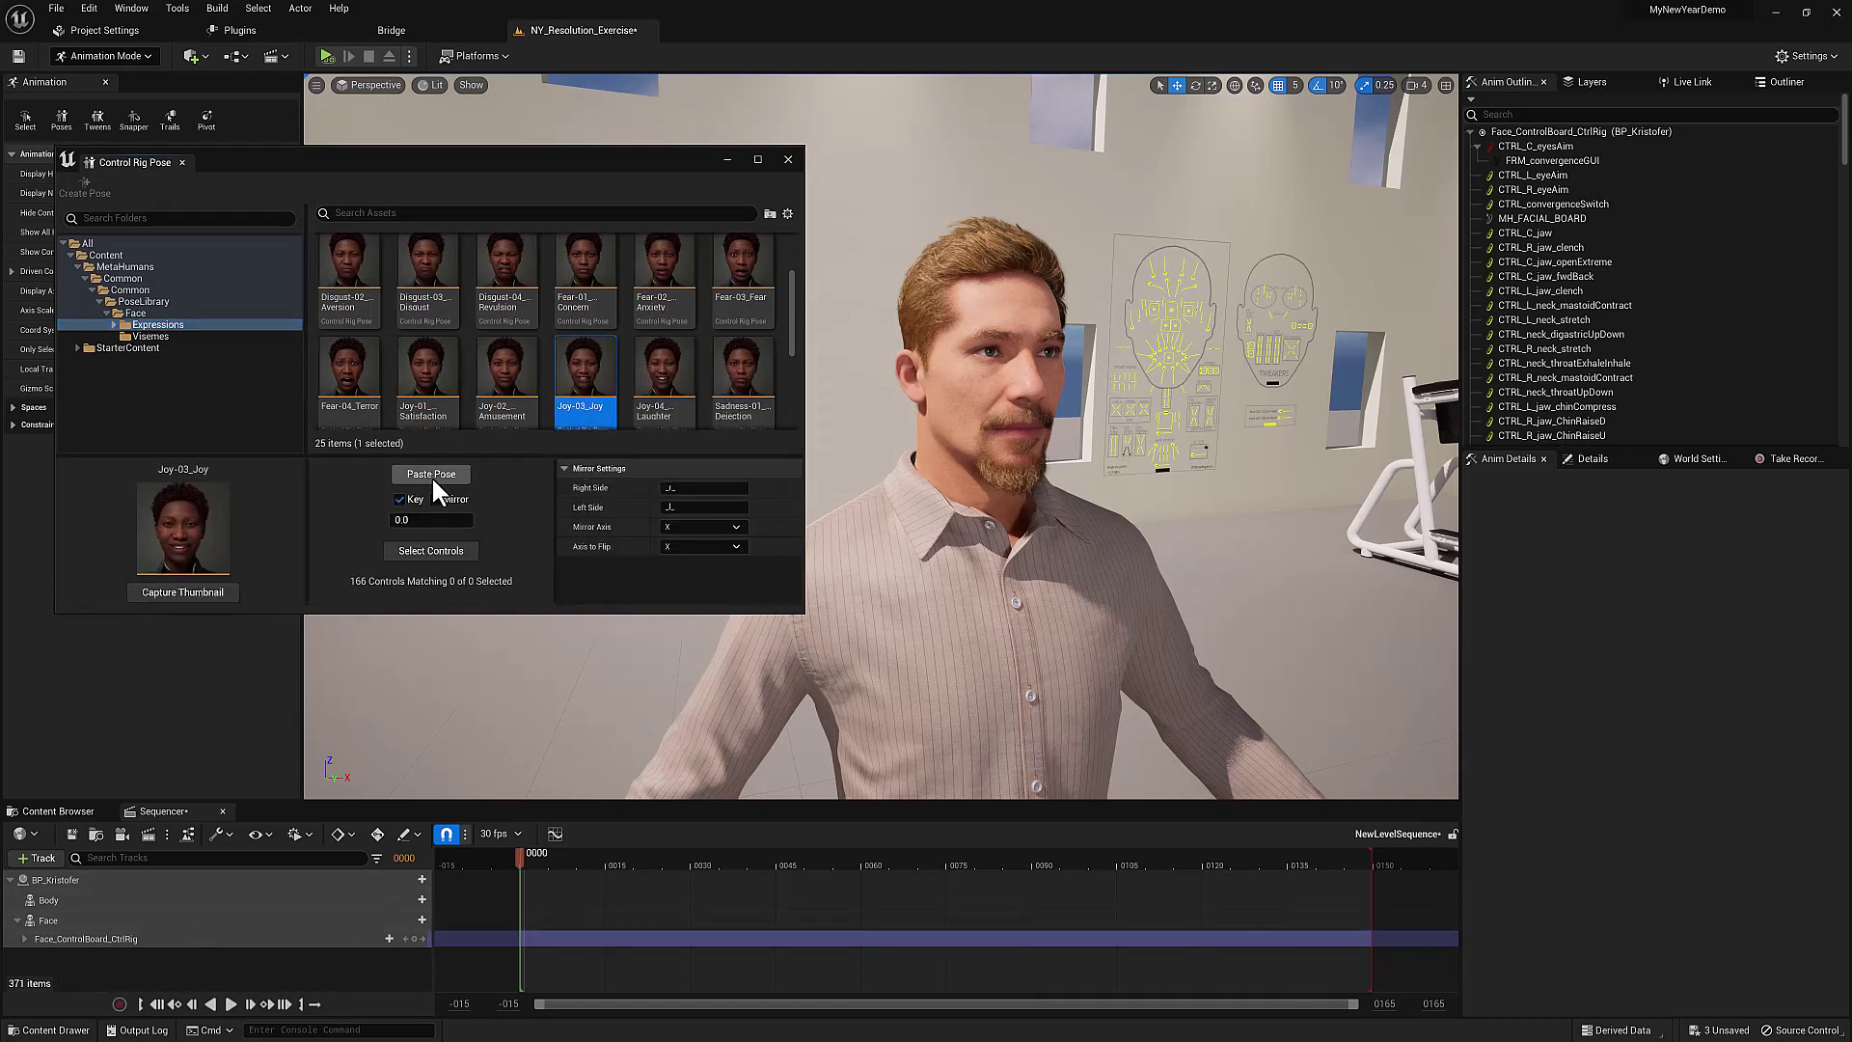
# Paste and key Joy-03_Joy on all face controls at frame 0, and Joy-04_Laughter at frame 43.
pyautogui.click(430, 550)
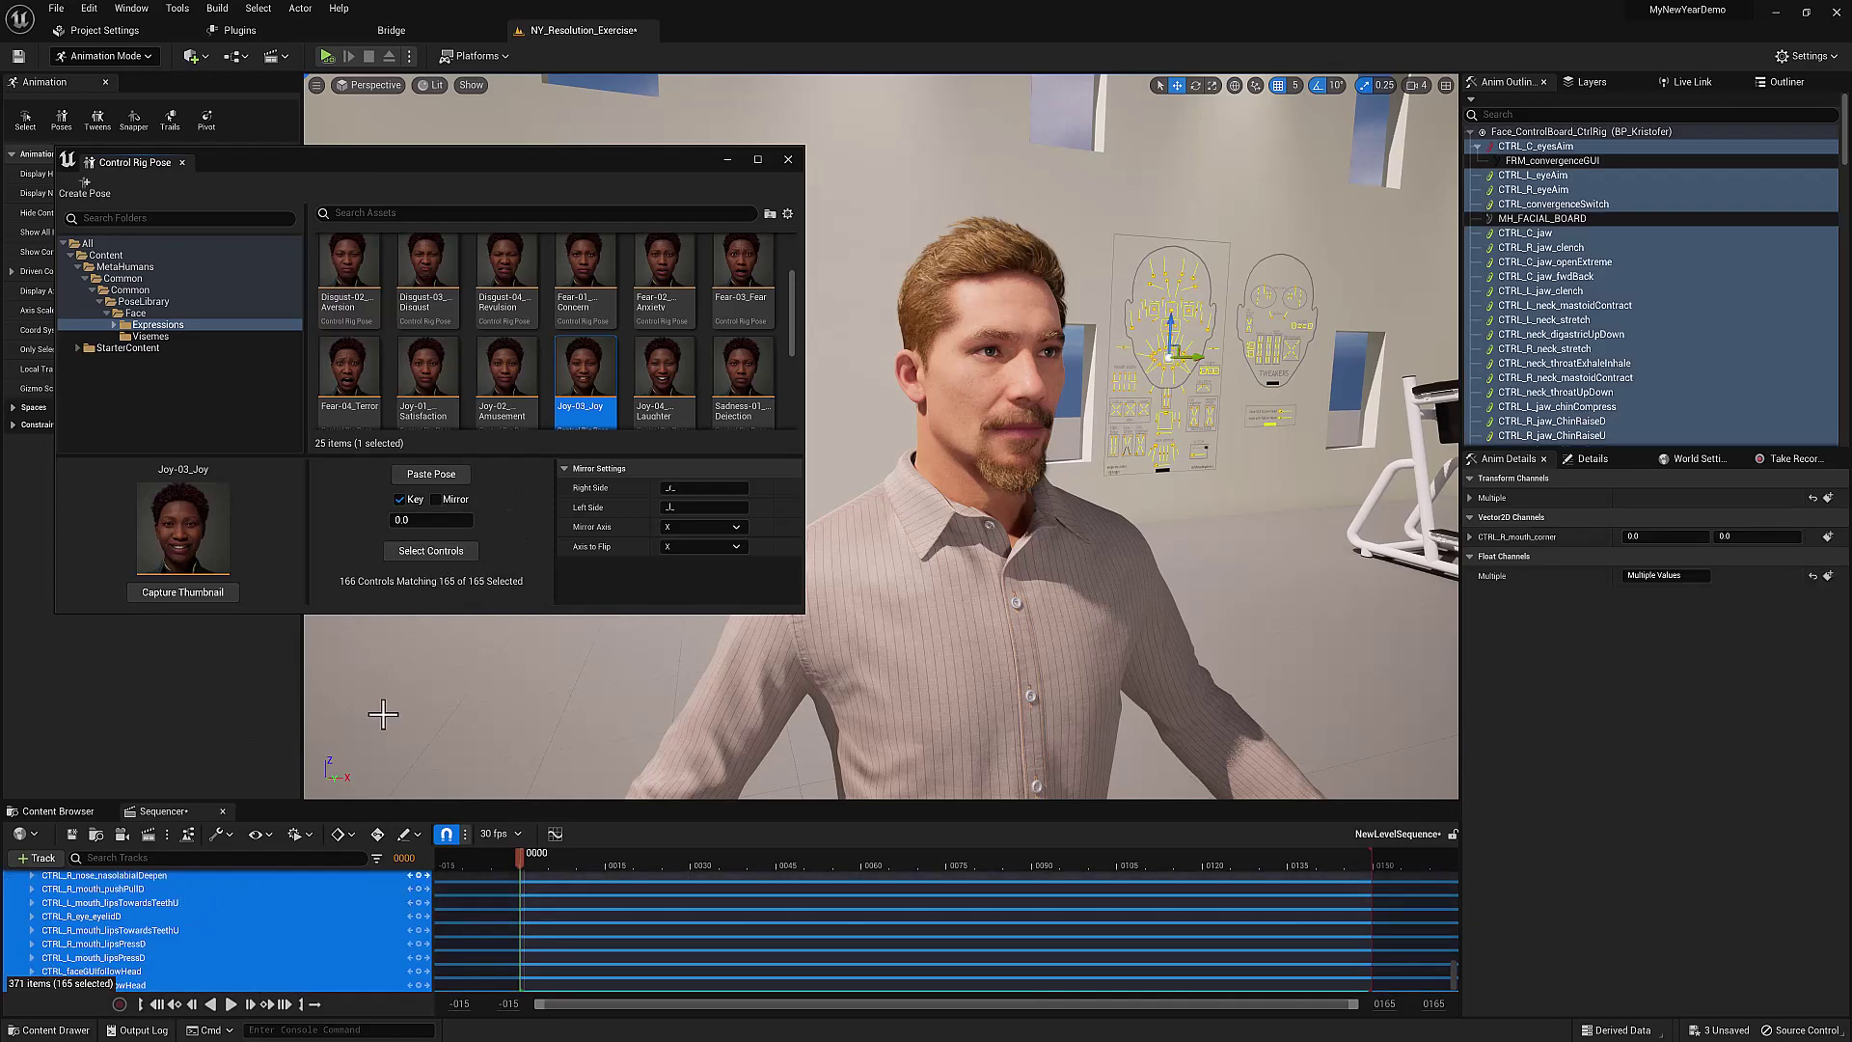
pyautogui.click(413, 474)
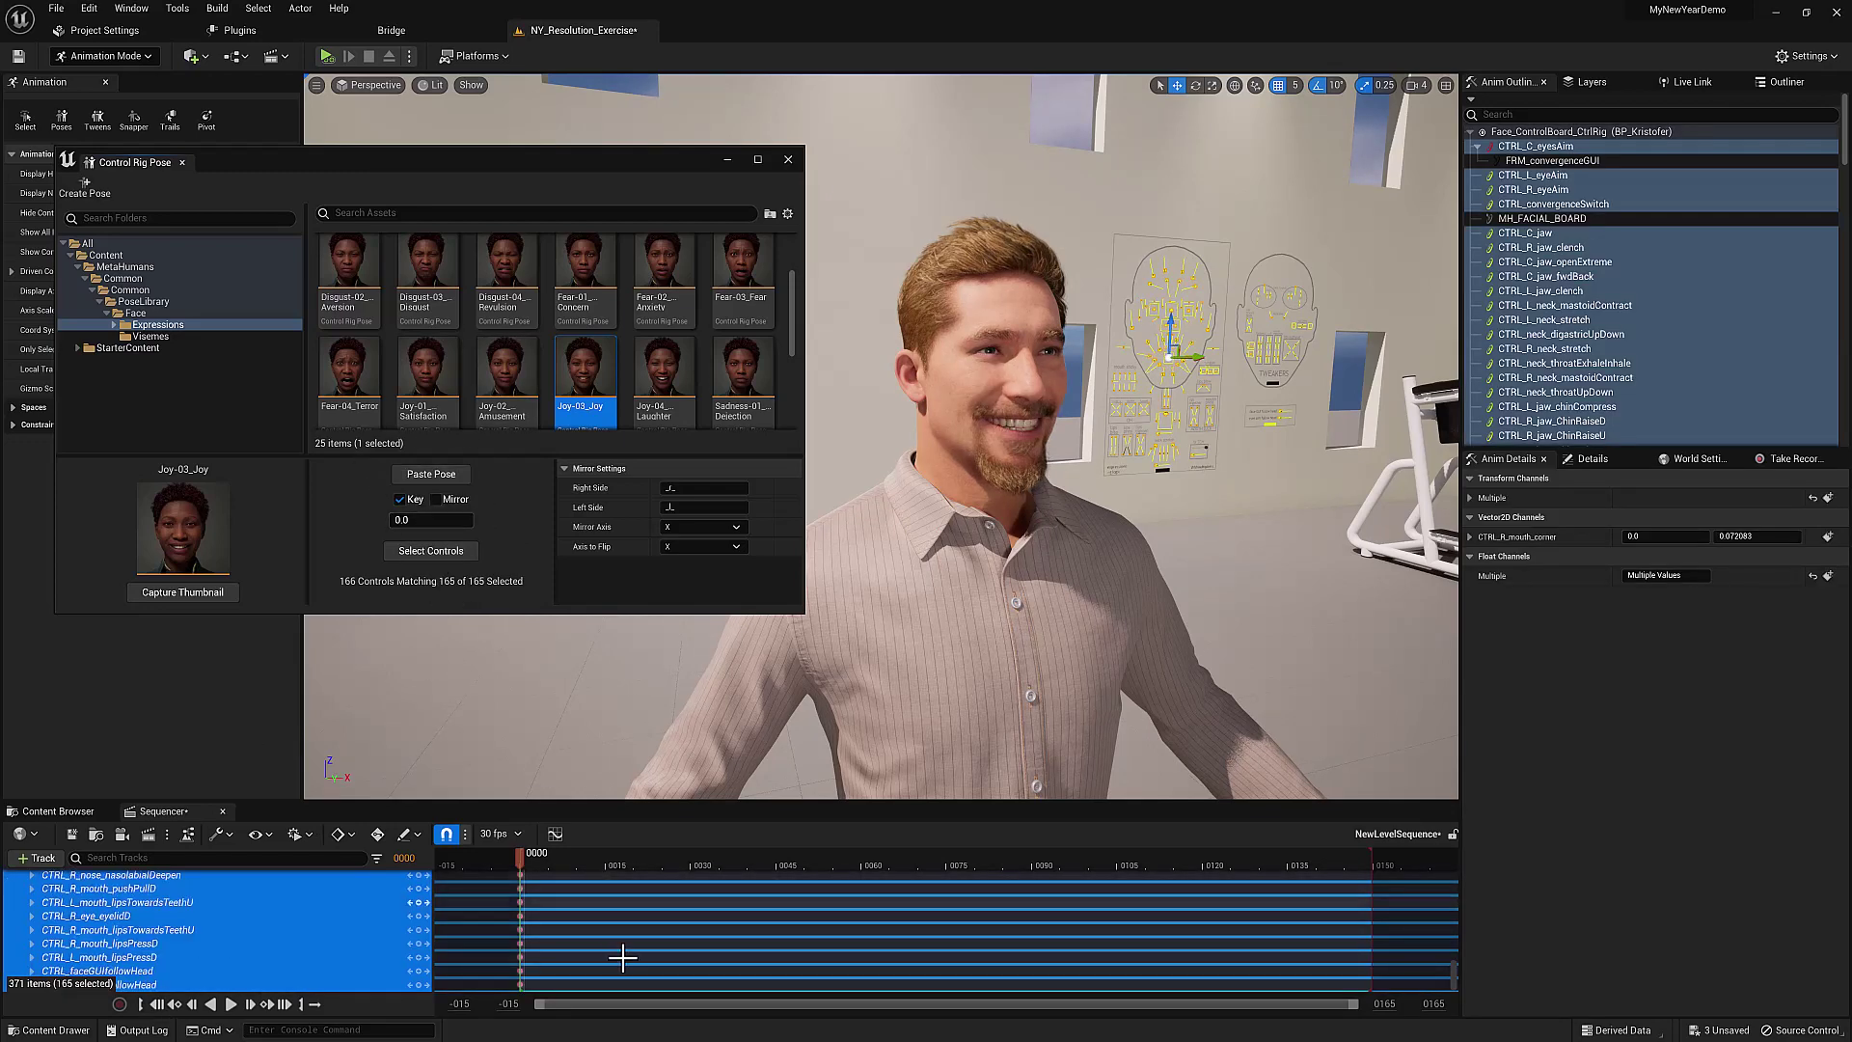
pyautogui.moveTo(515, 861); pyautogui.dragTo(764, 876)
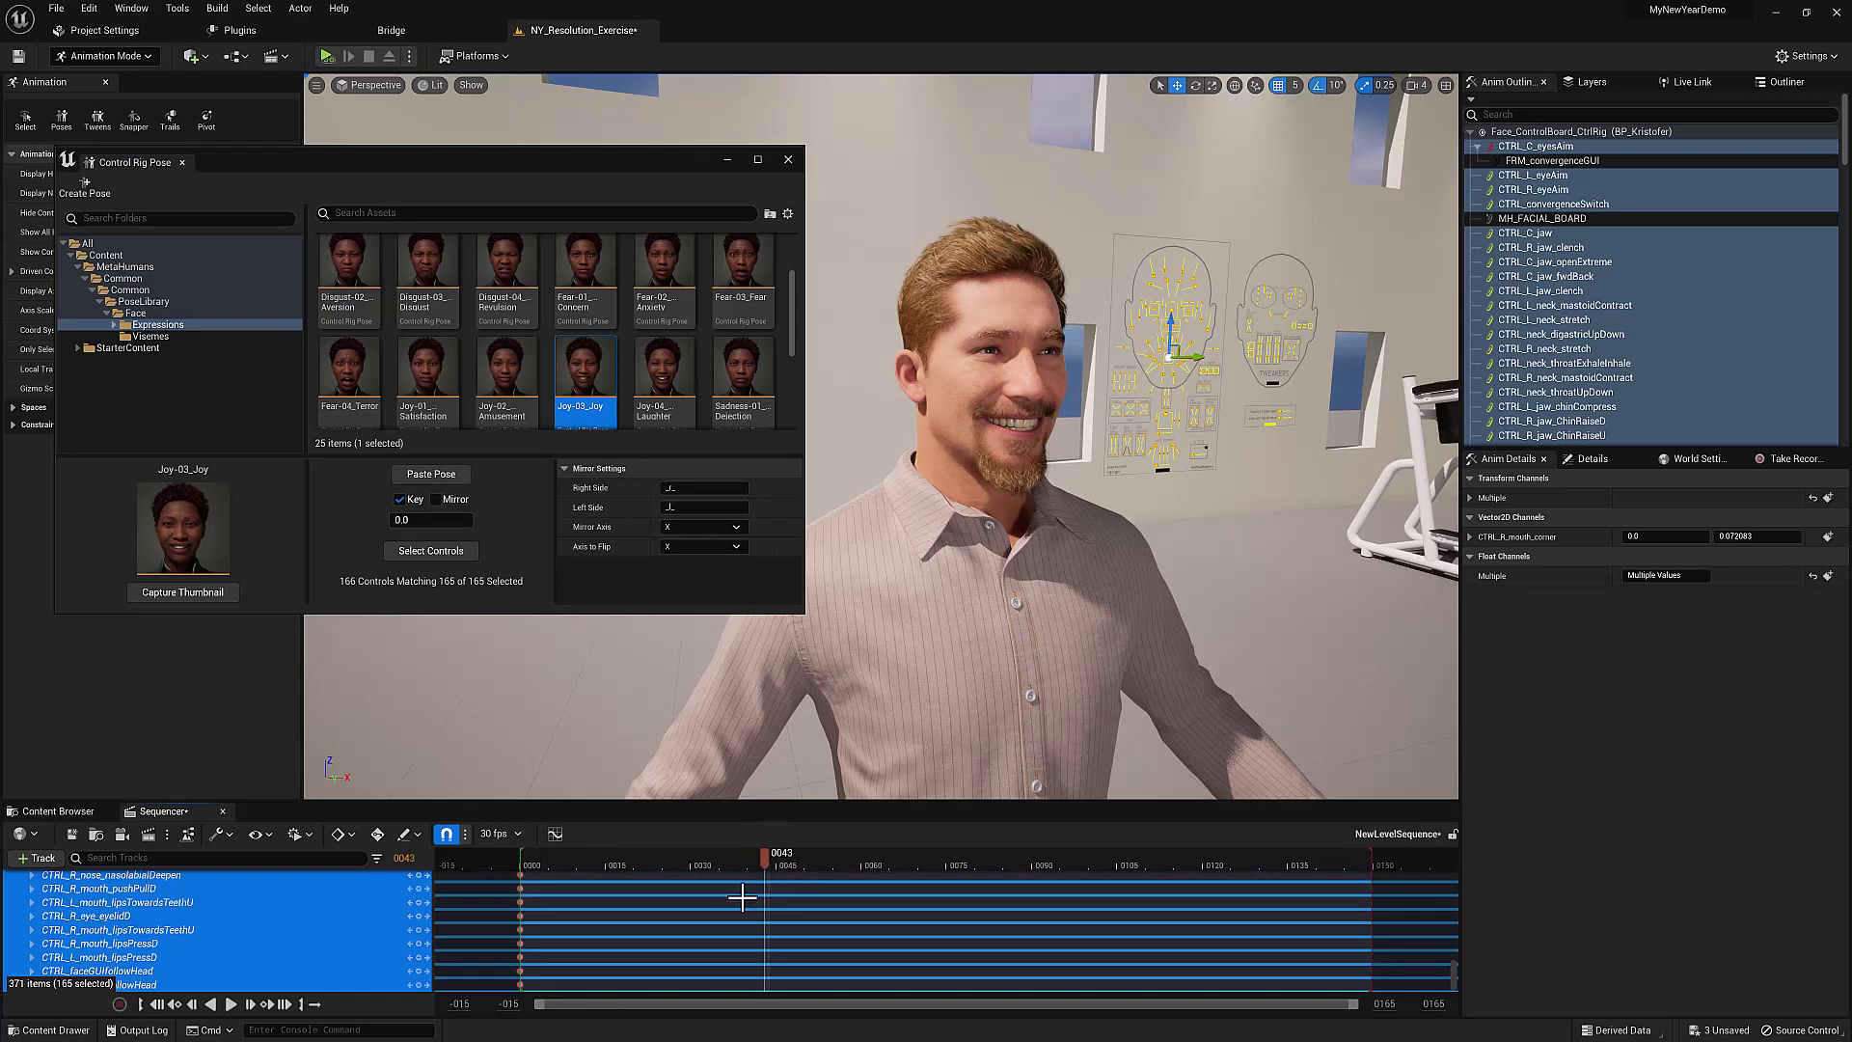
pyautogui.click(669, 397)
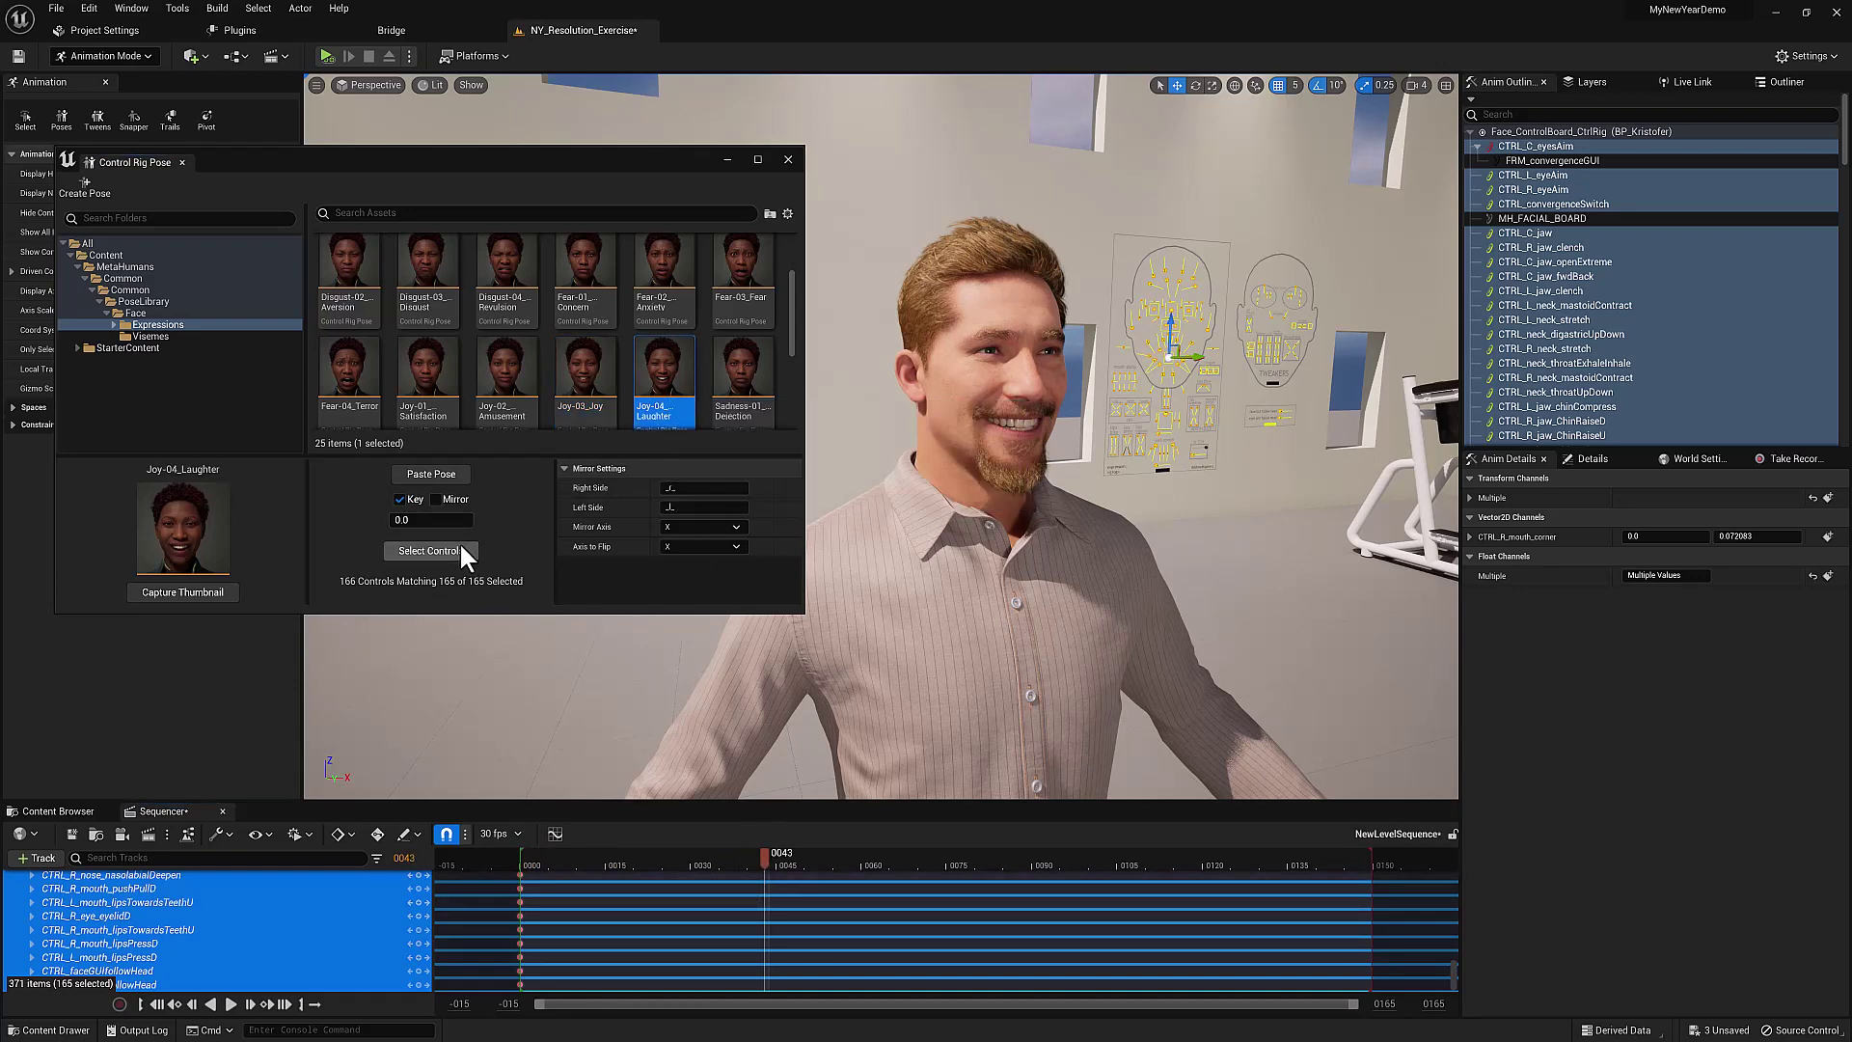
pyautogui.click(454, 473)
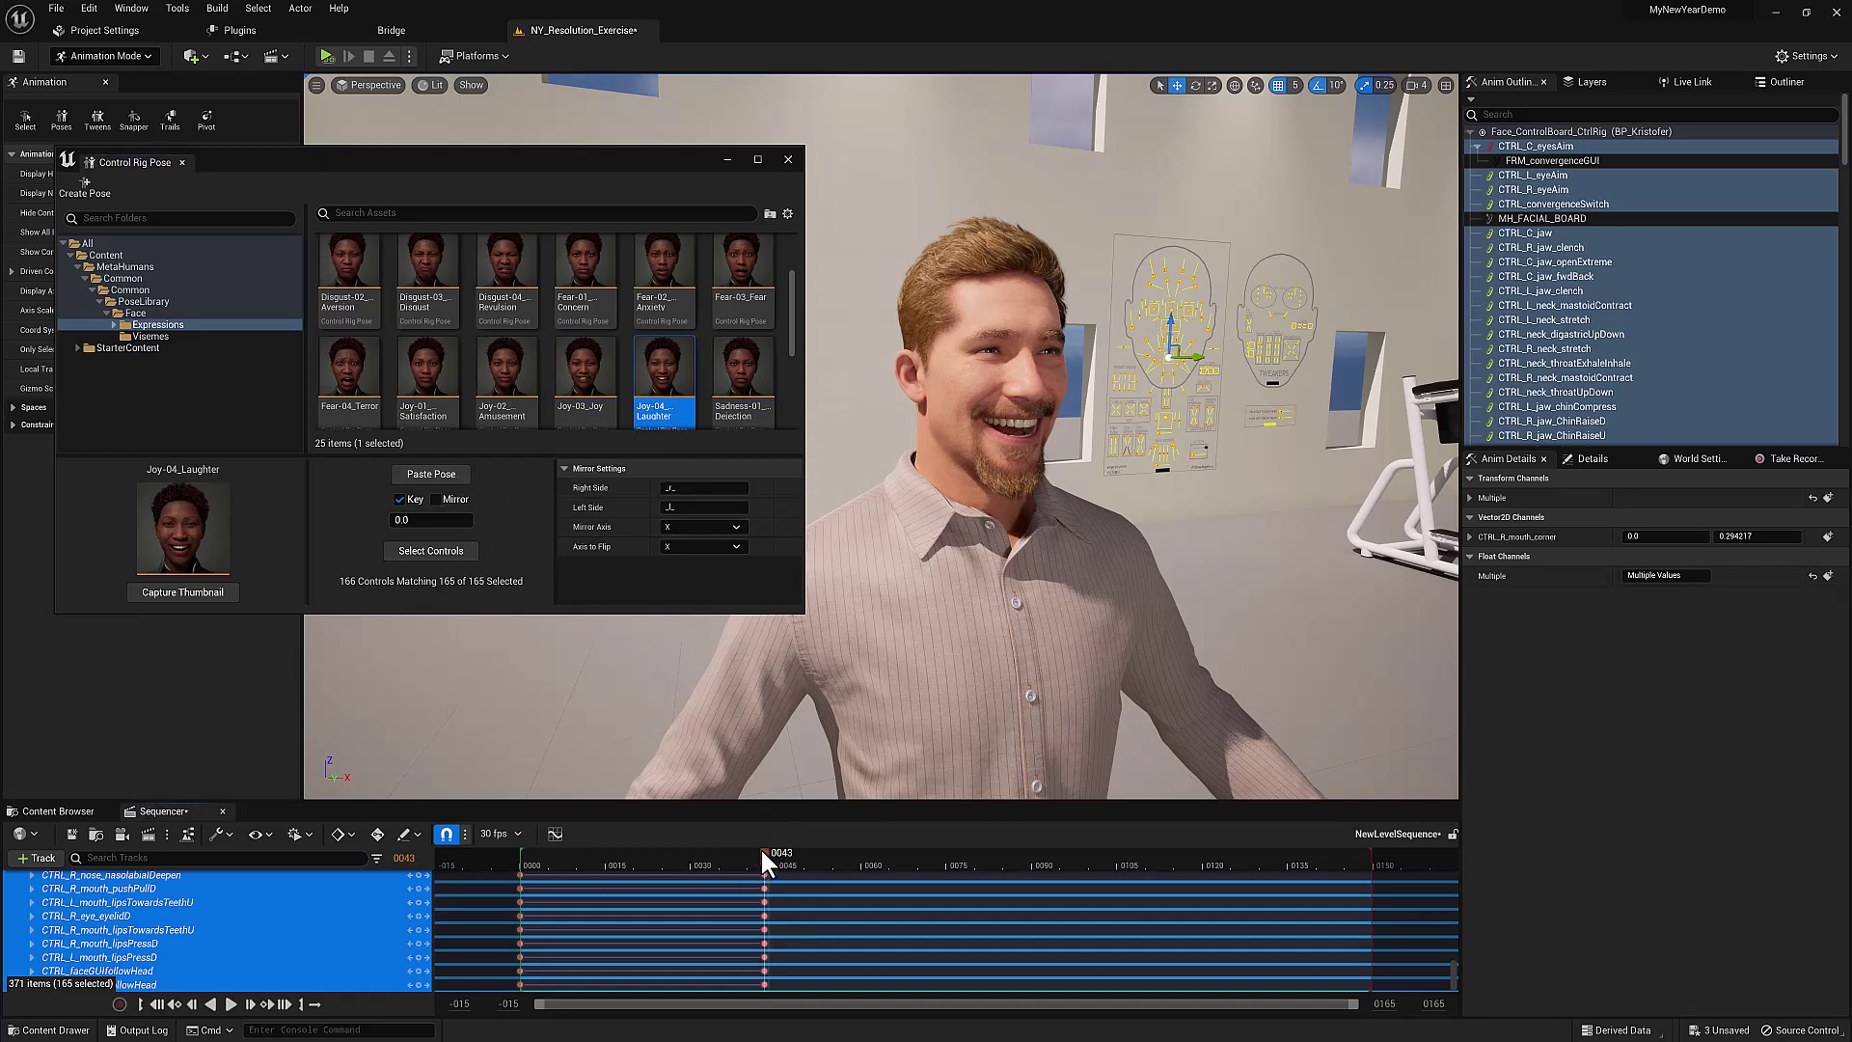
# Return to frame 0 and step between the keys at frames 0 and 43.
pyautogui.moveTo(777, 855); pyautogui.dragTo(523, 853)
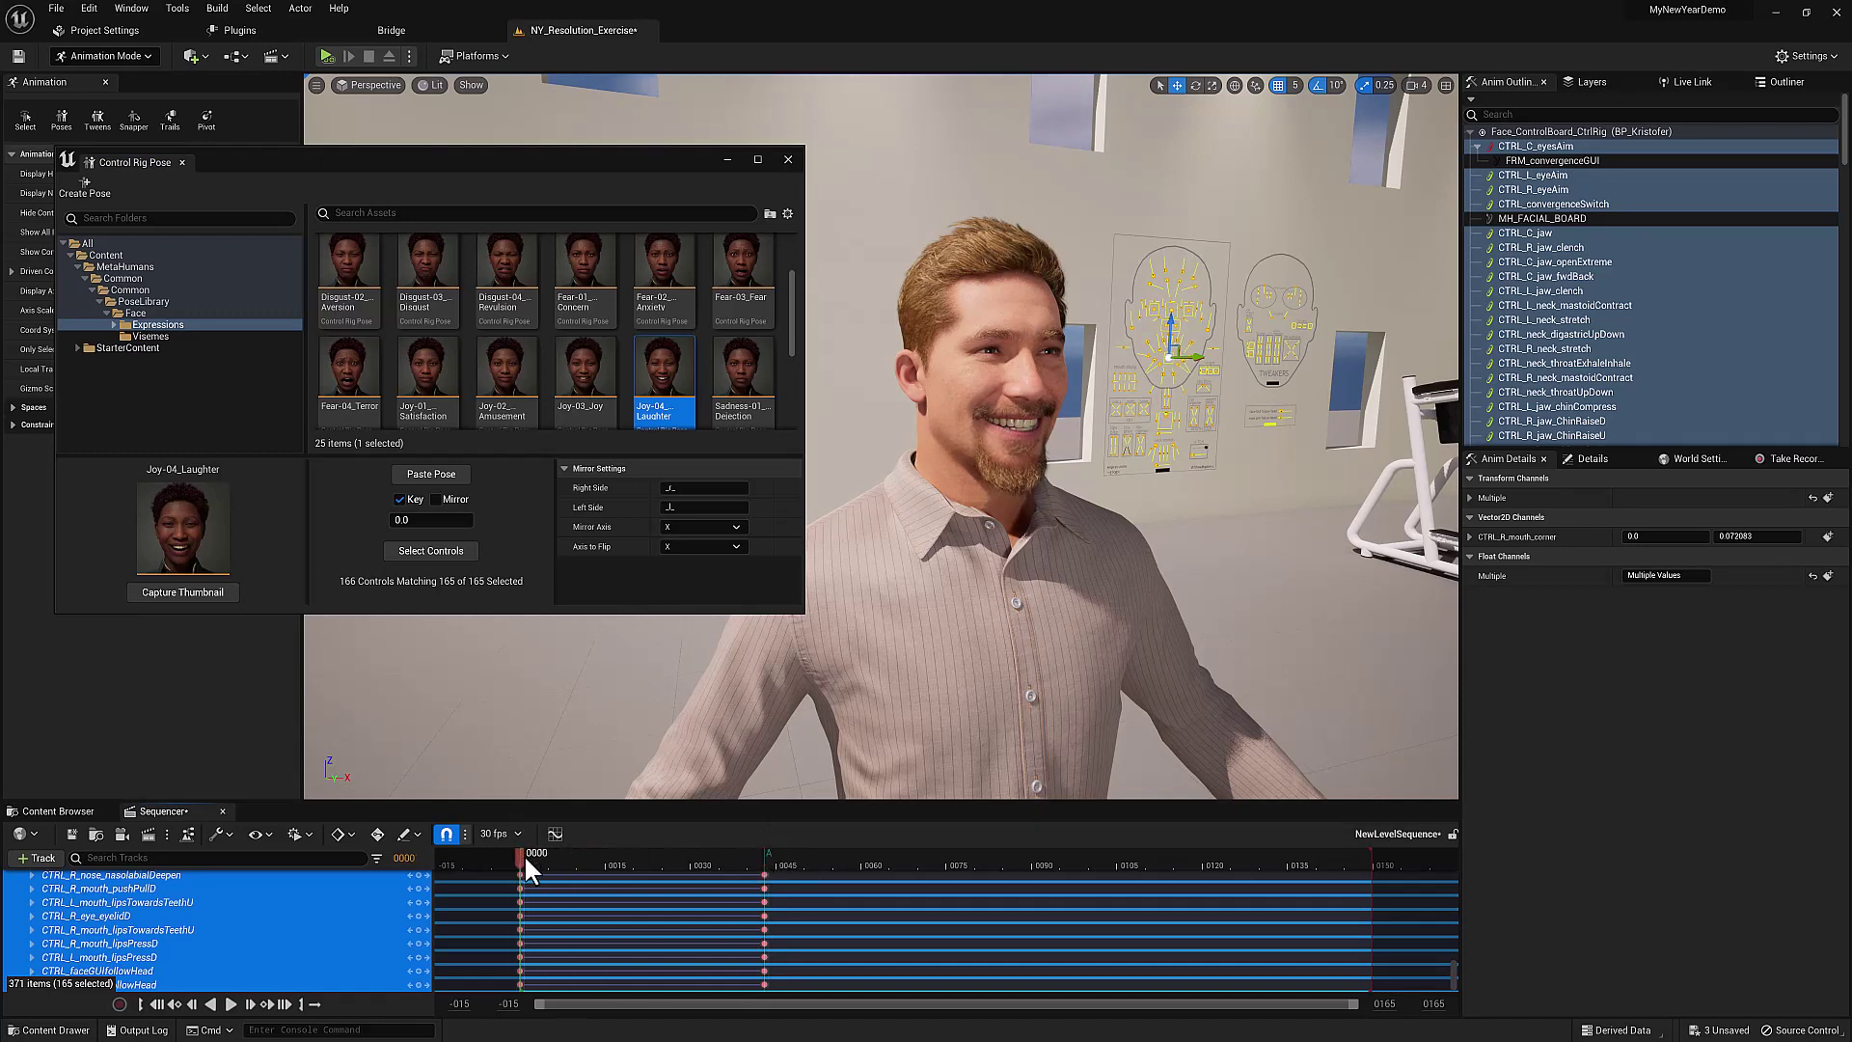
pyautogui.press('m')
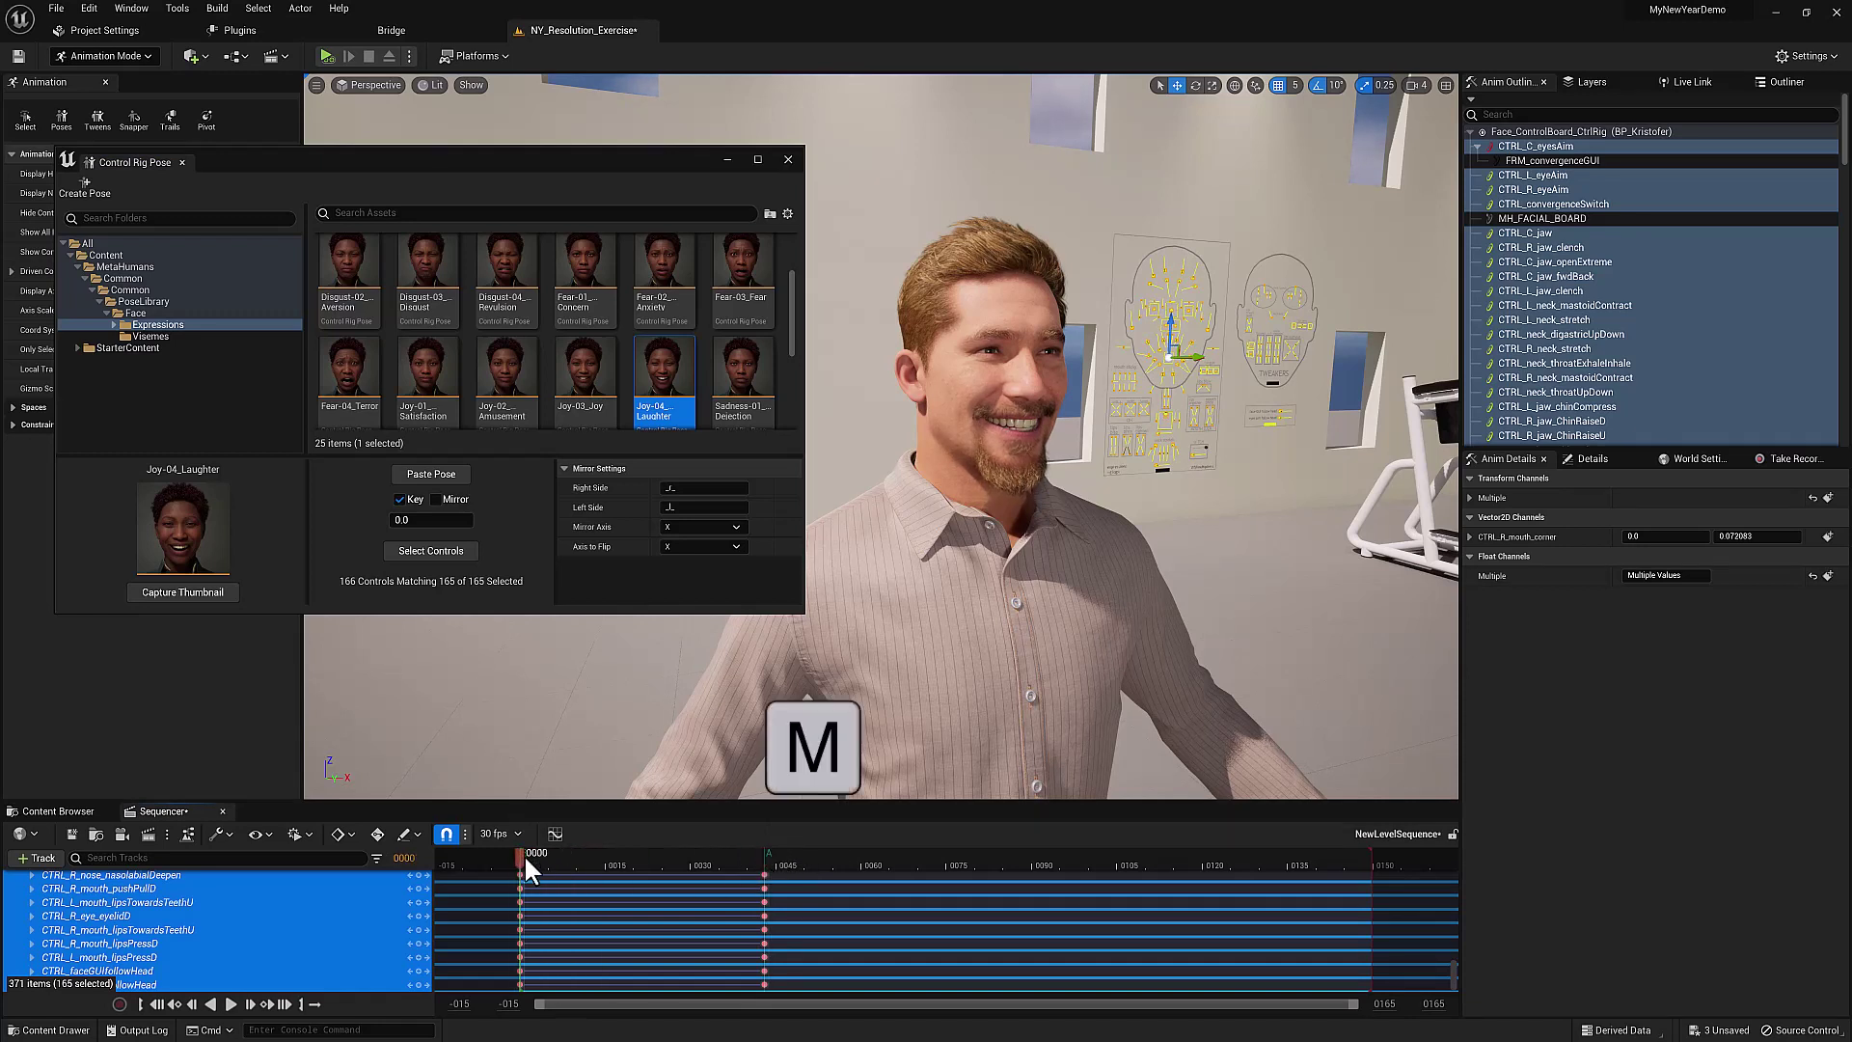
pyautogui.press('.')
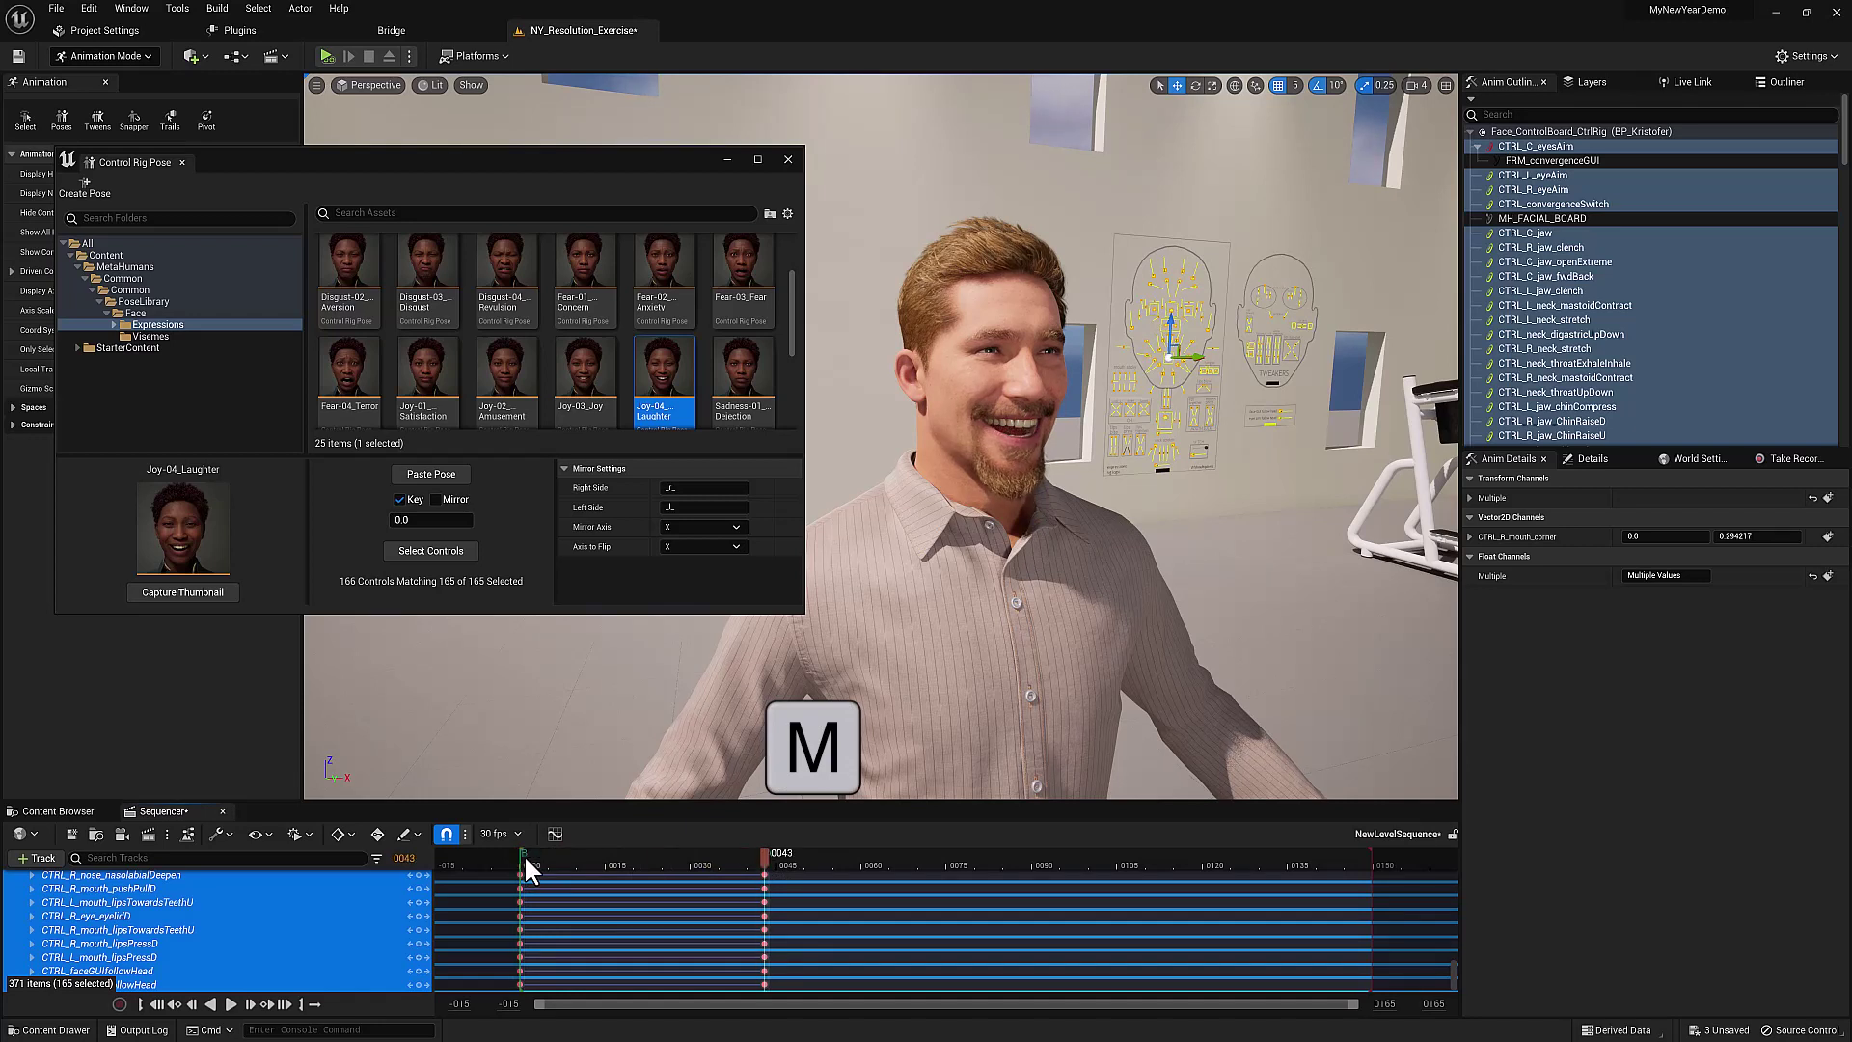
pyautogui.hotkey('ctrl', 'shift', ',')
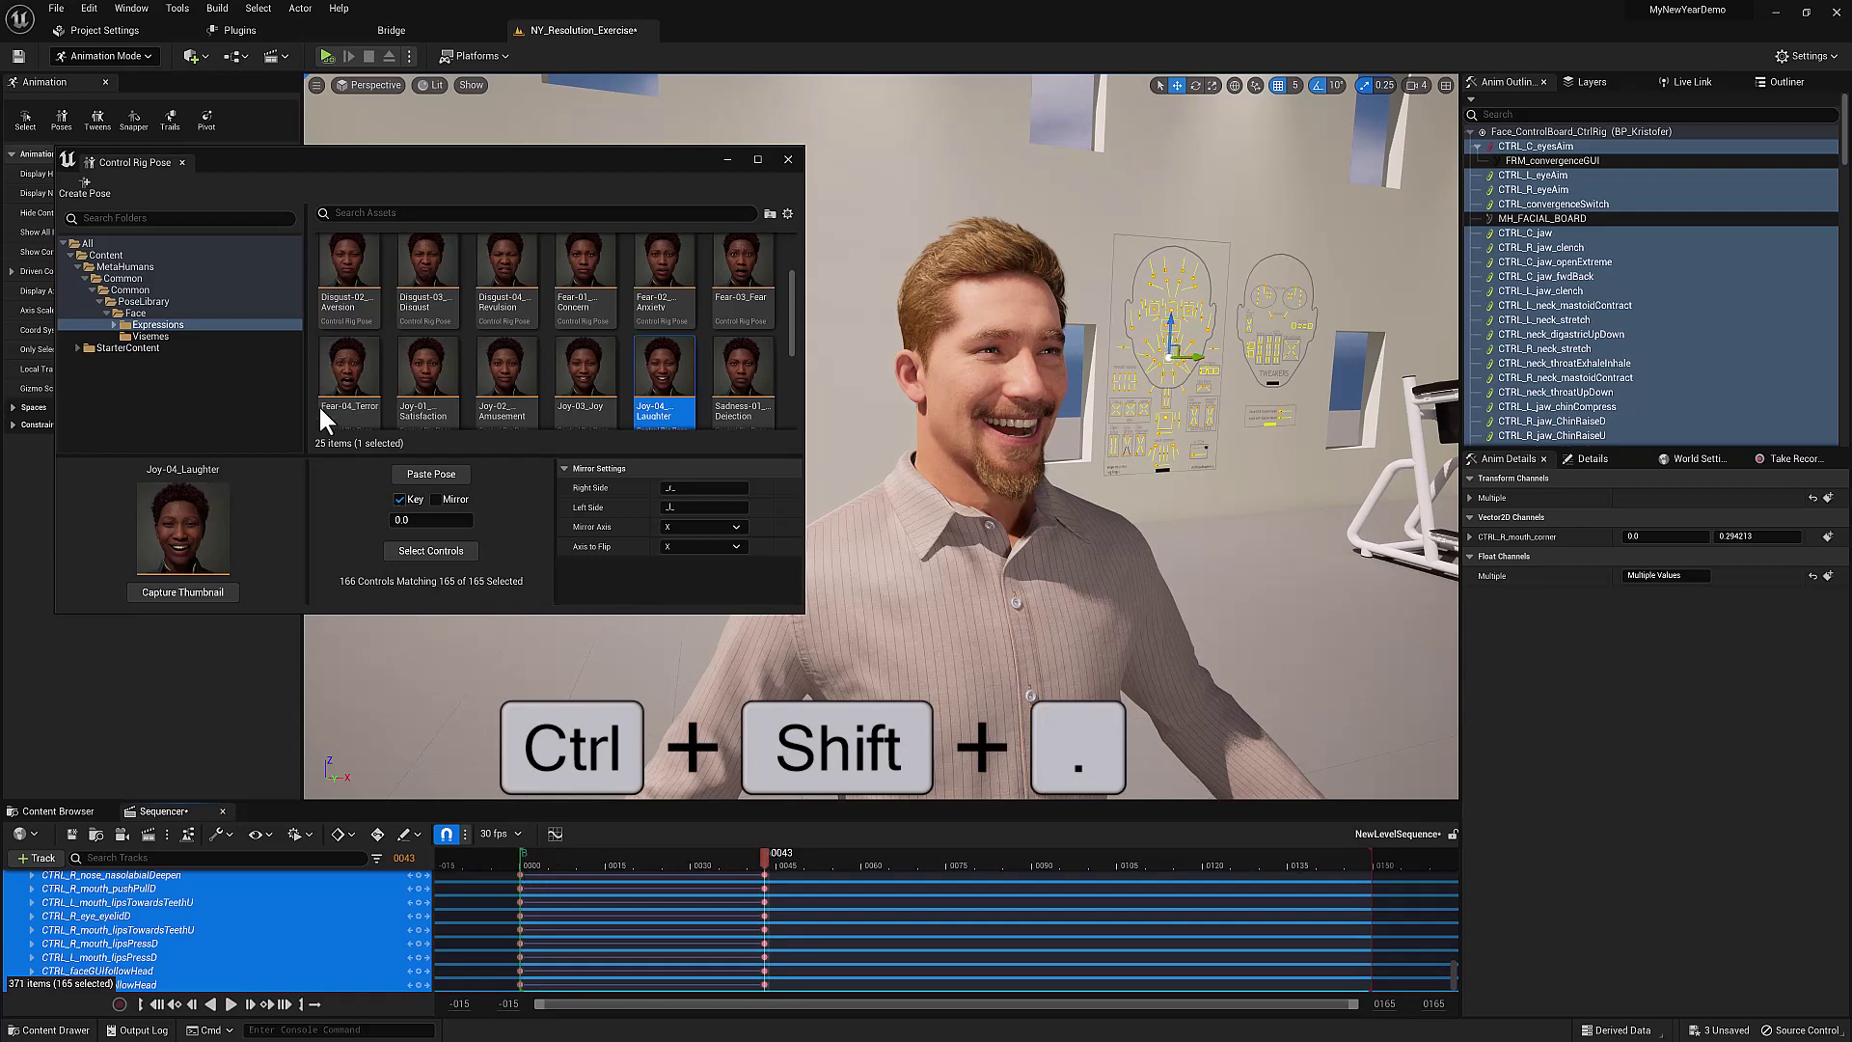
# Browse the 58 Visemes mouth poses such as 03_Ee.
pyautogui.scroll(-1, 503, 378)
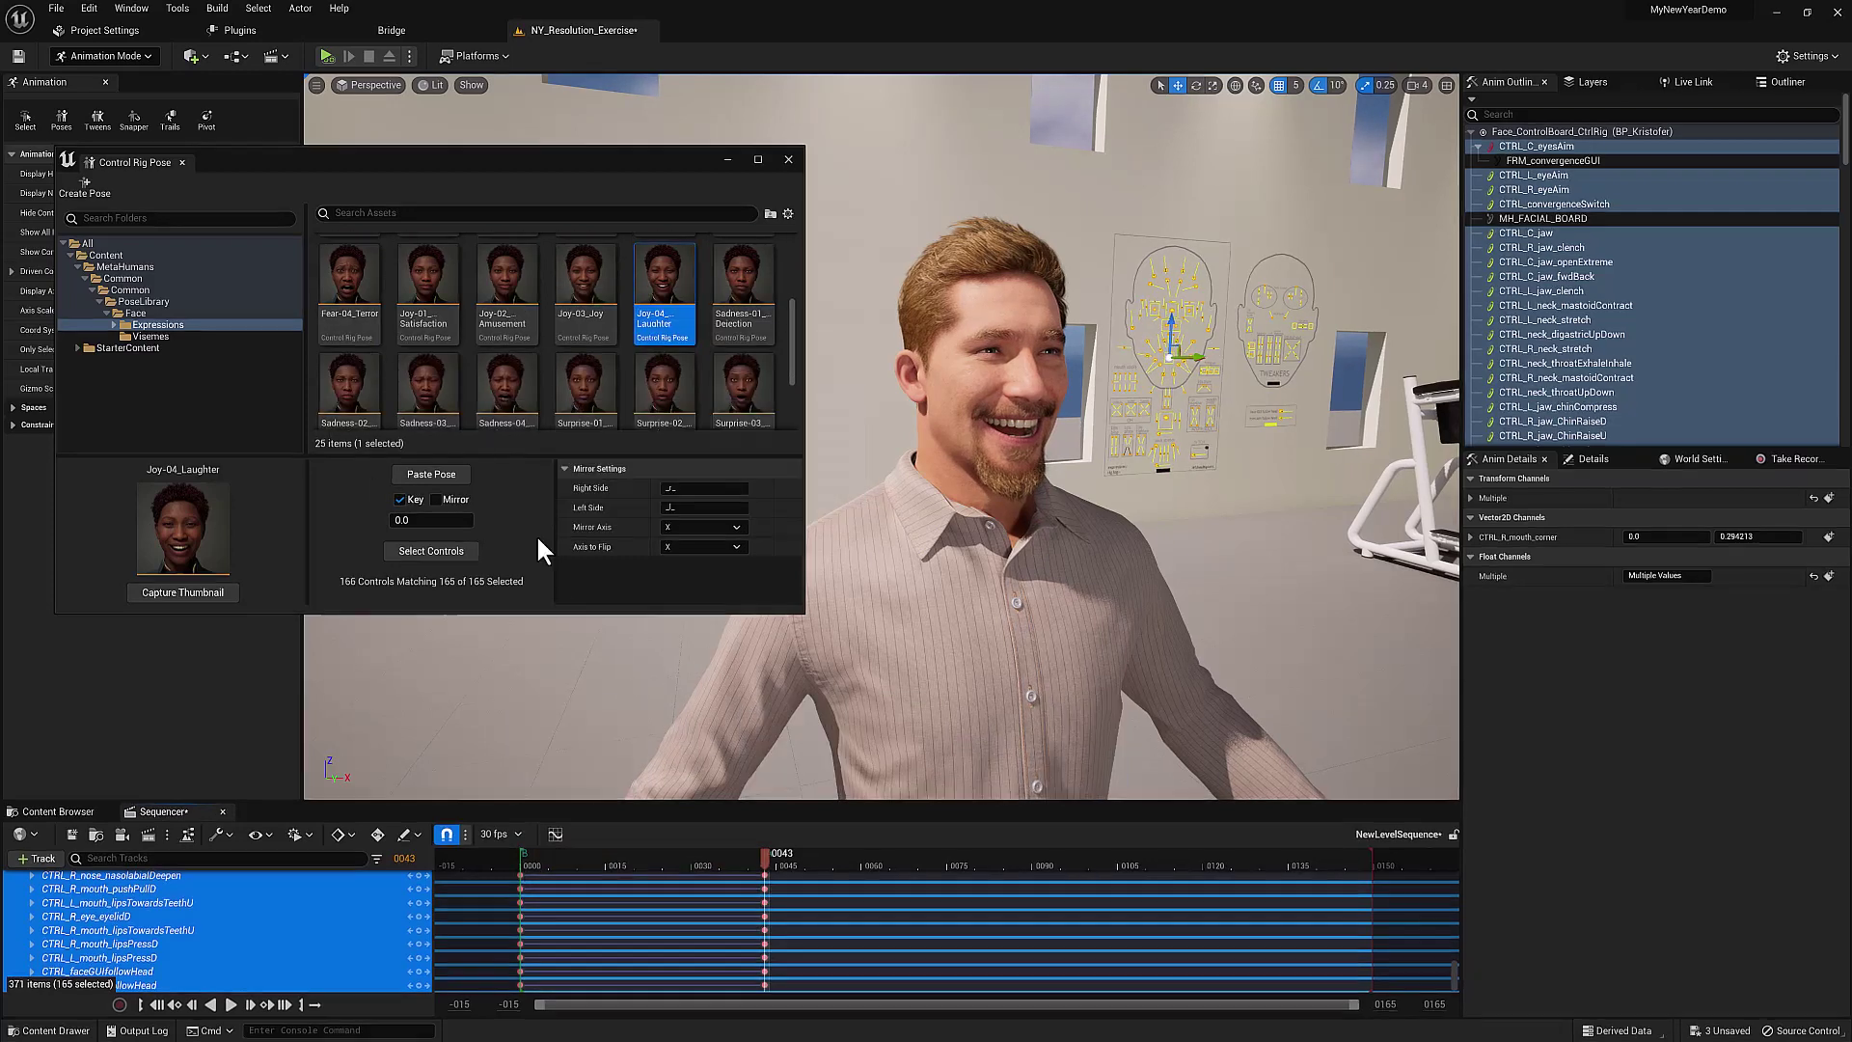
pyautogui.scroll(1, 488, 323)
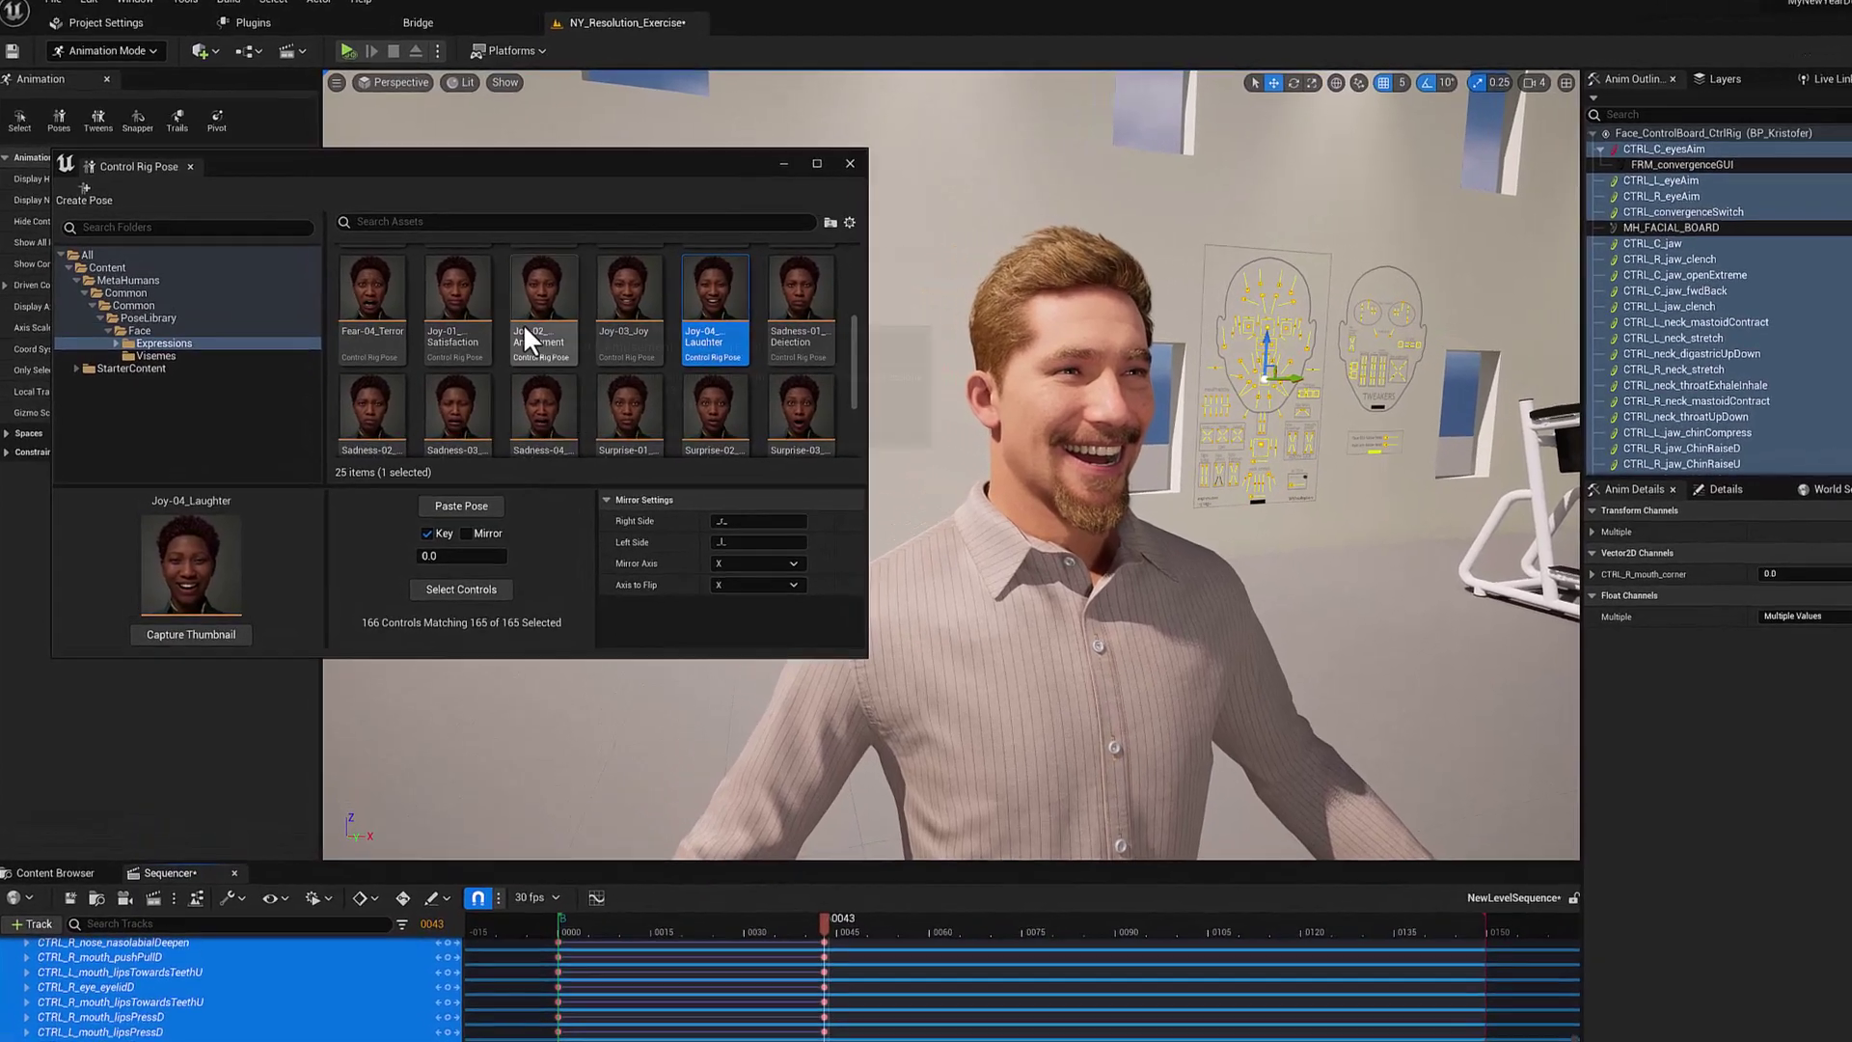
pyautogui.scroll(1, 511, 348)
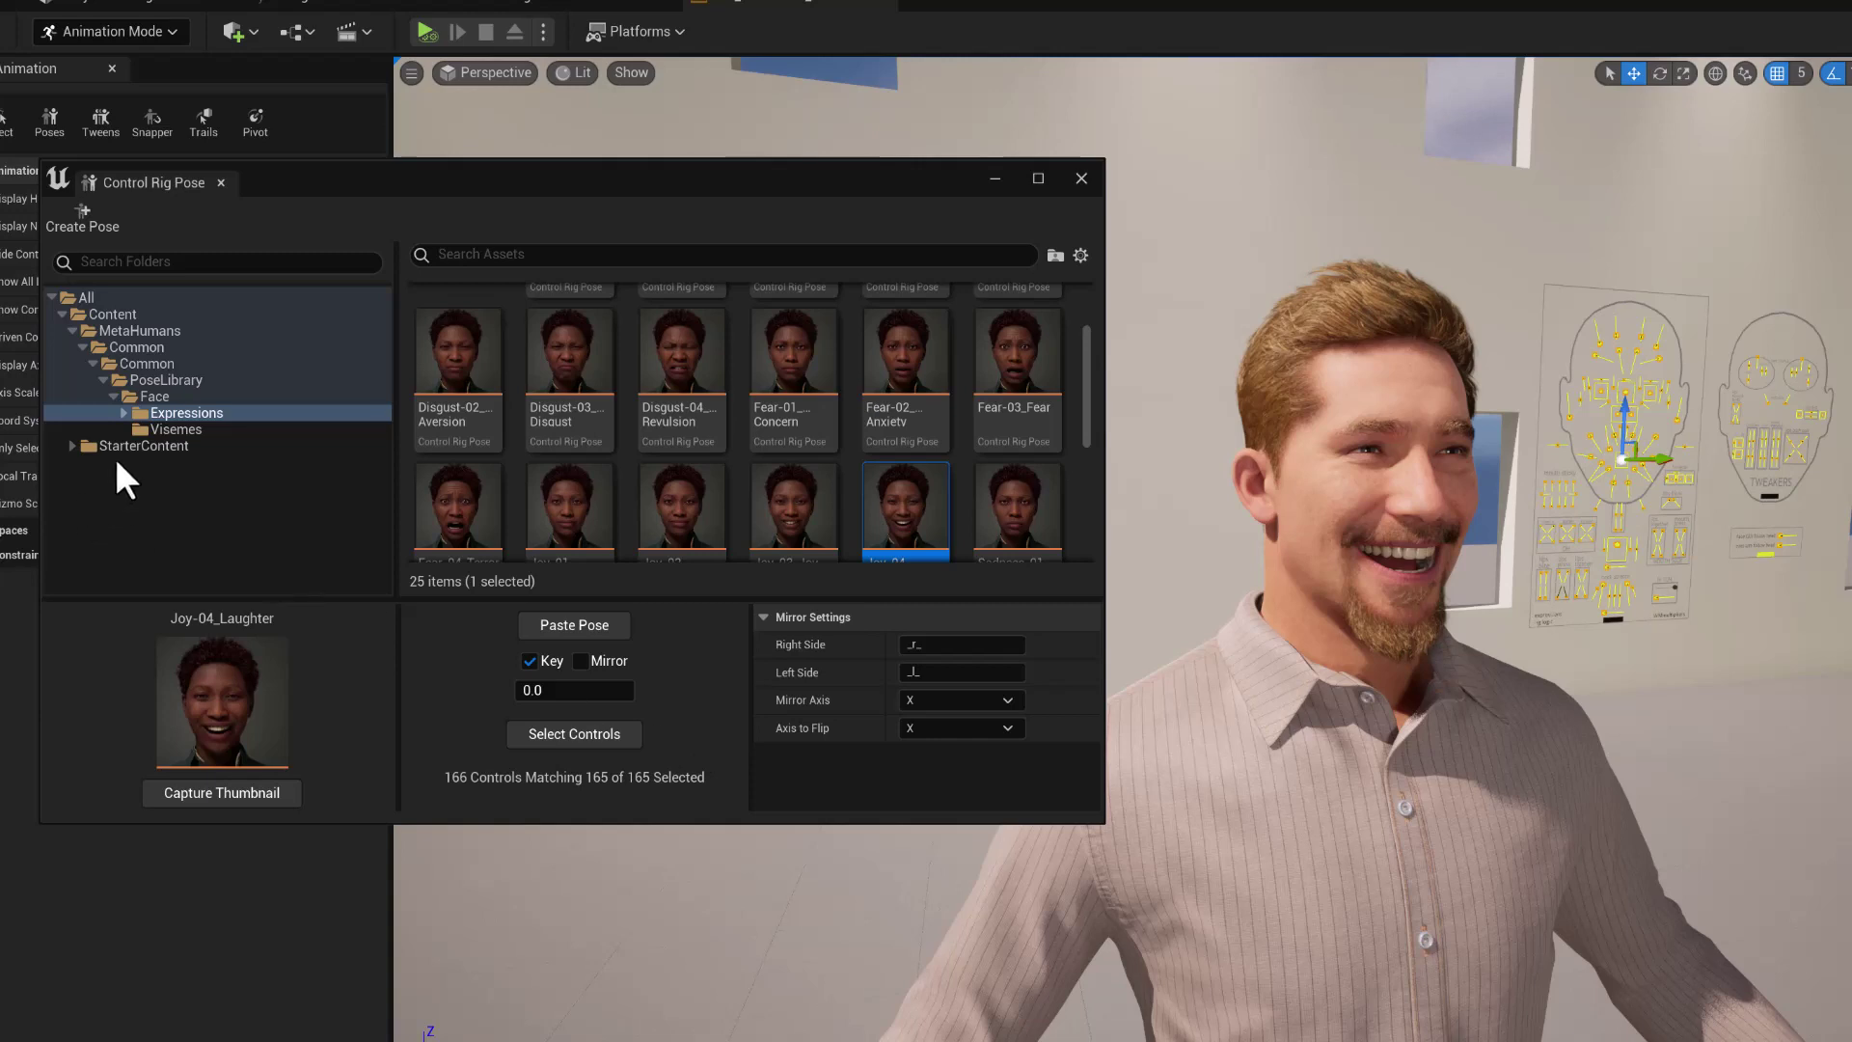
pyautogui.click(165, 427)
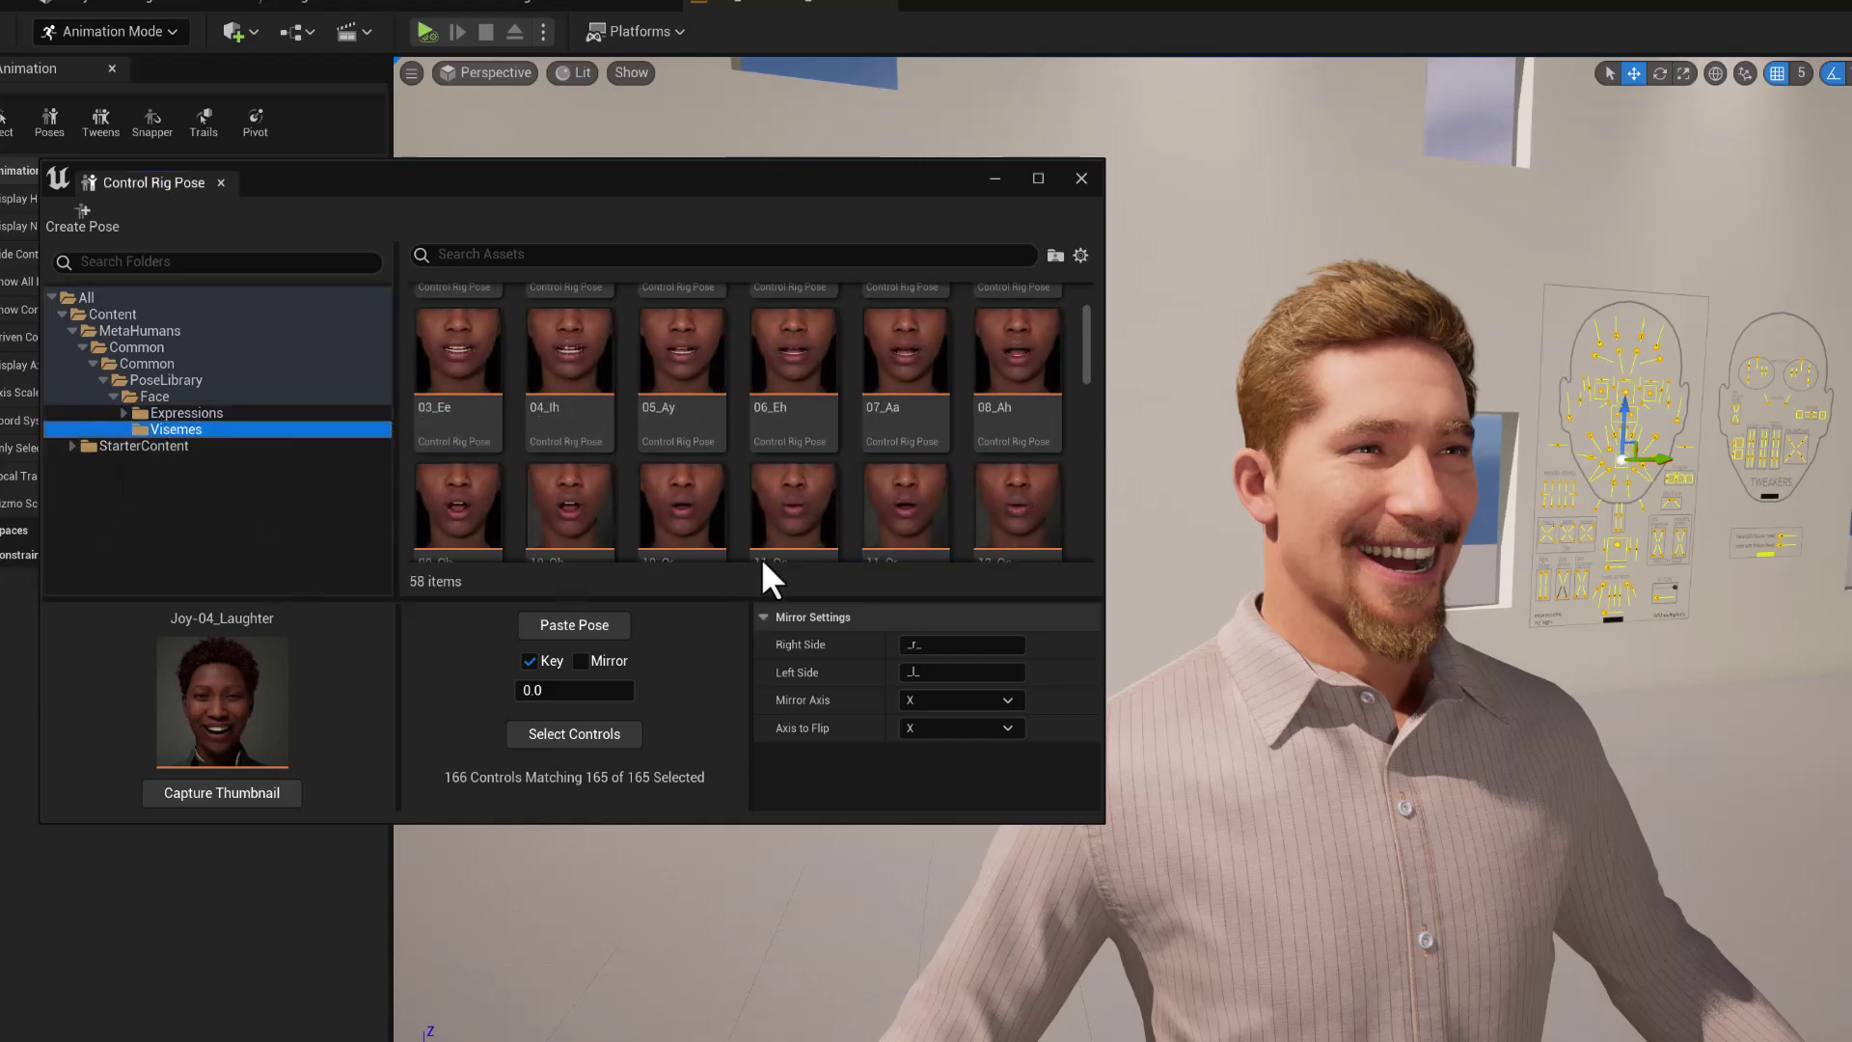
# Expand Expressions and show its Combinations subfolder poses.
pyautogui.scroll(3, 808, 461)
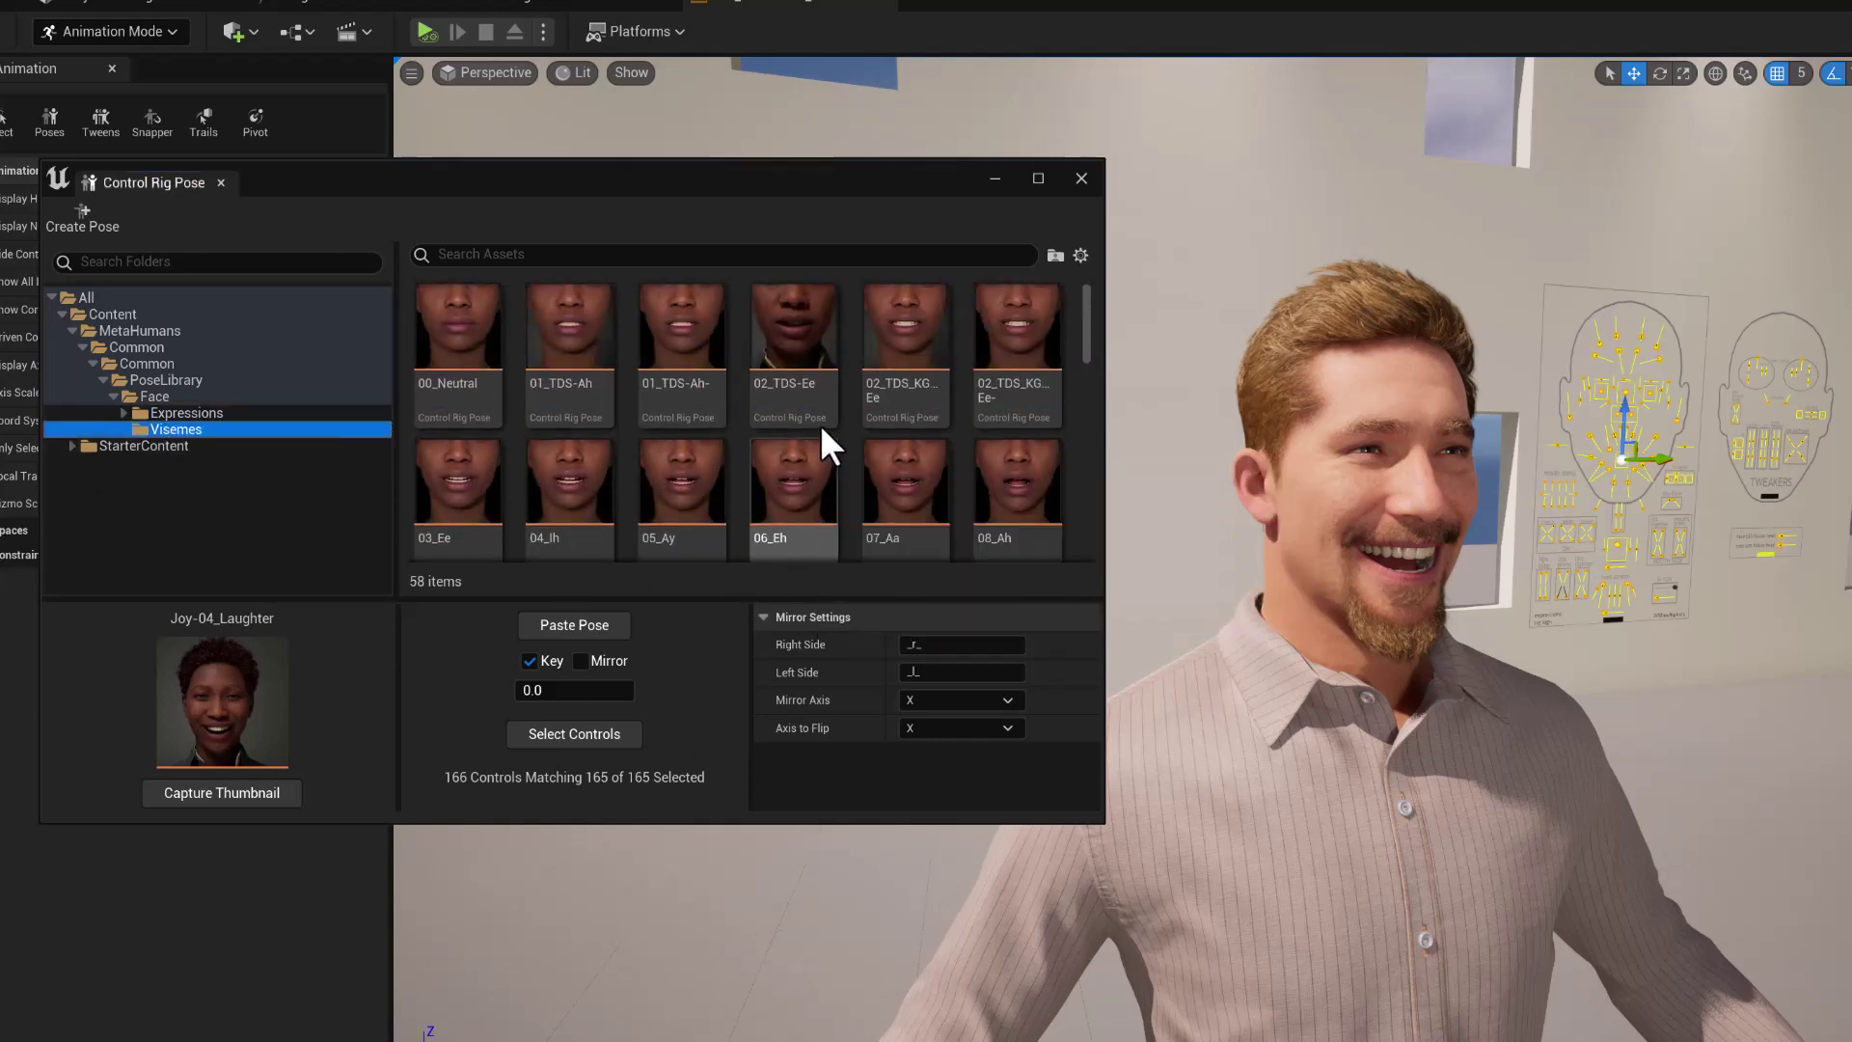
pyautogui.scroll(-1, 819, 418)
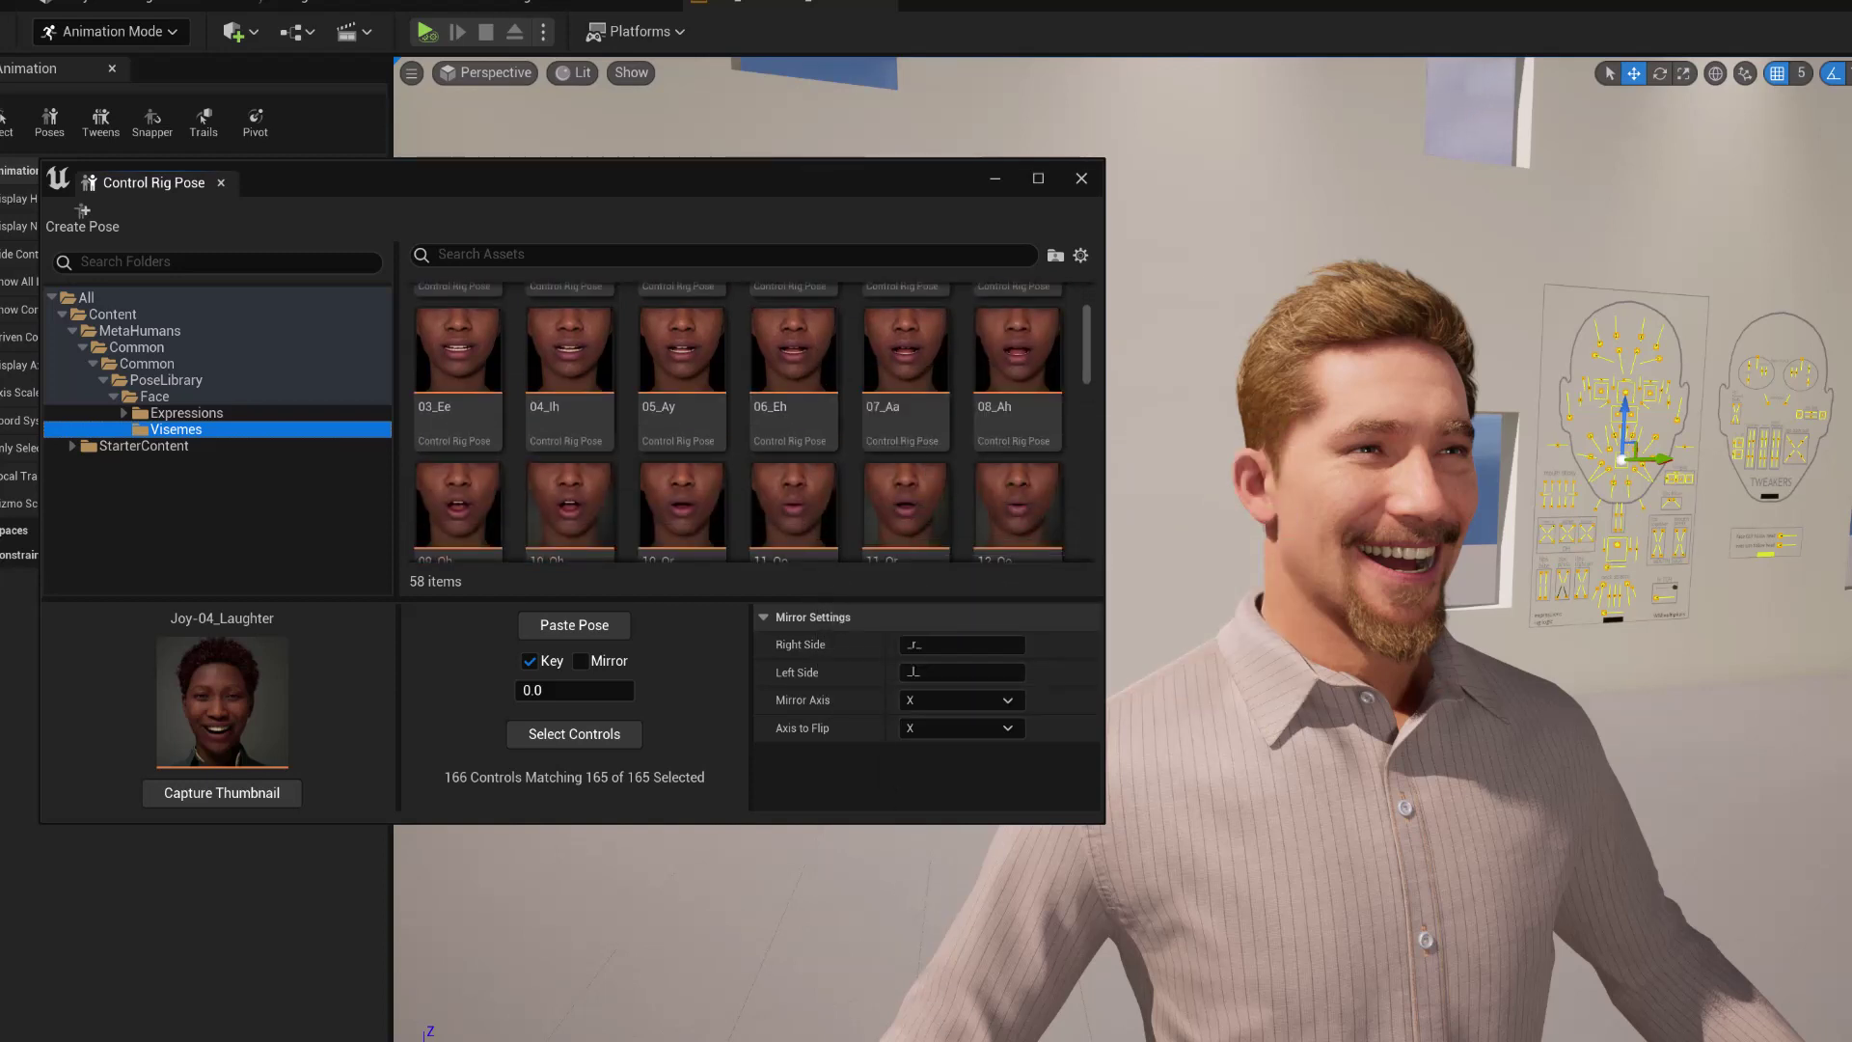
pyautogui.click(122, 413)
pyautogui.click(159, 429)
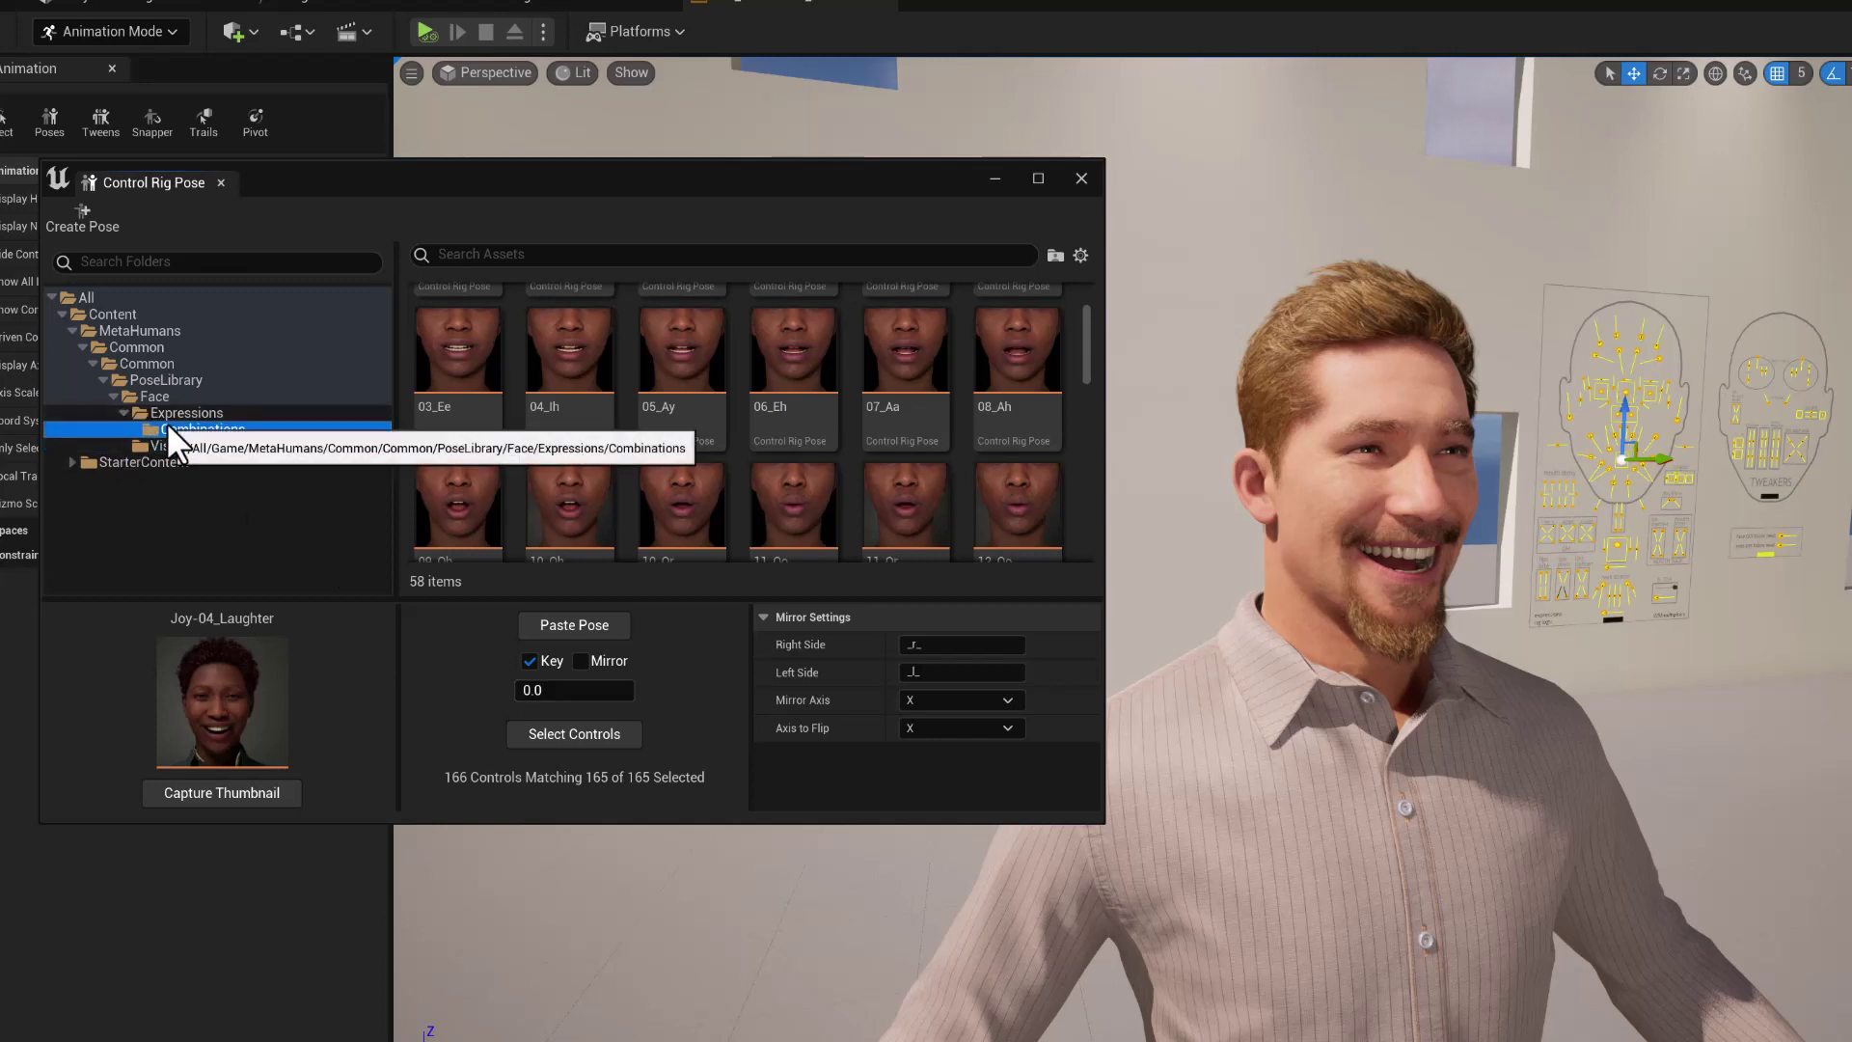